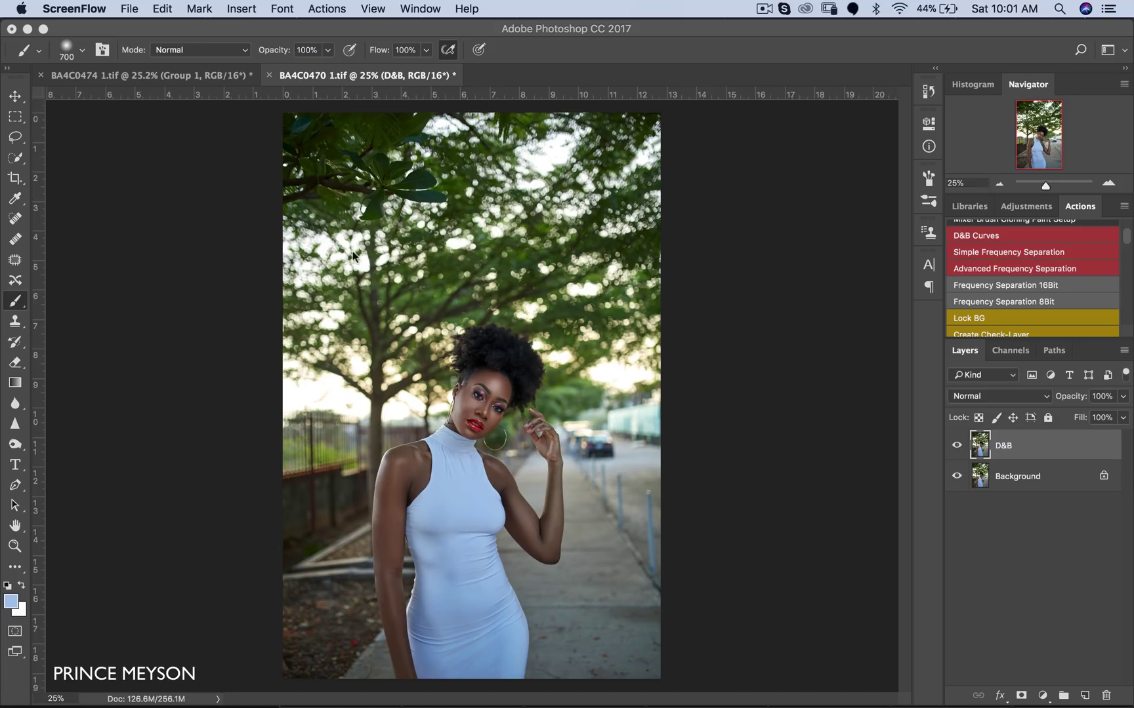
Step: Duplicate the D&B layer and rename the copy Grade
{"action": "left_click", "coordinate": [78, 146]}
{"action": "key", "text": "v"}
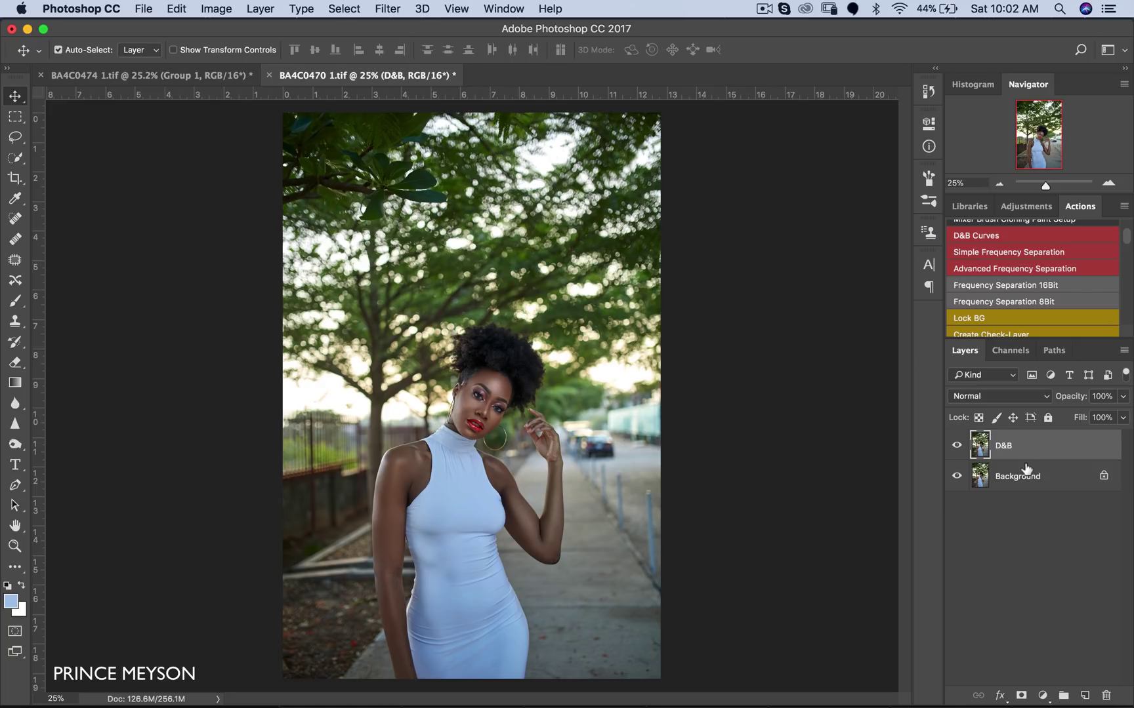
{"action": "key", "text": "super+j"}
{"action": "double_click", "coordinate": [1009, 449]}
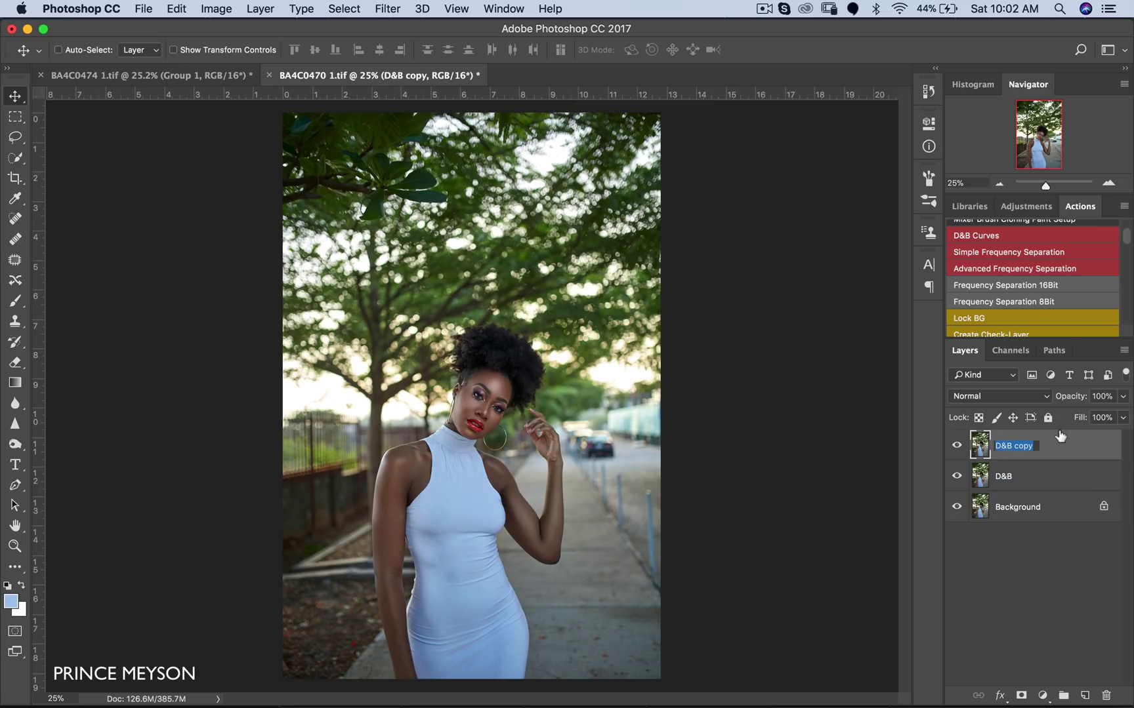
{"action": "type", "text": "Grade"}
{"action": "key", "text": "Return"}
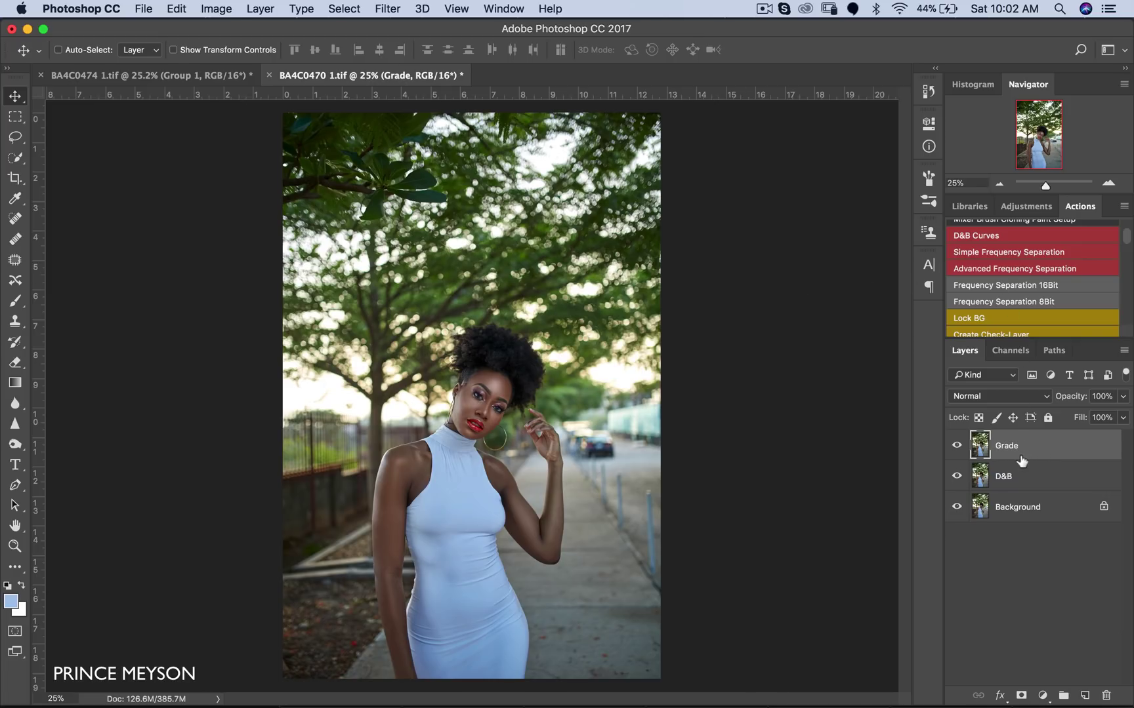
Step: In the Camera Raw Filter's camera calibration, set Blue Primary hue -100, Green Primary hue -79, Red Primary hue +8 and saturation -50
{"action": "left_click", "coordinate": [391, 11]}
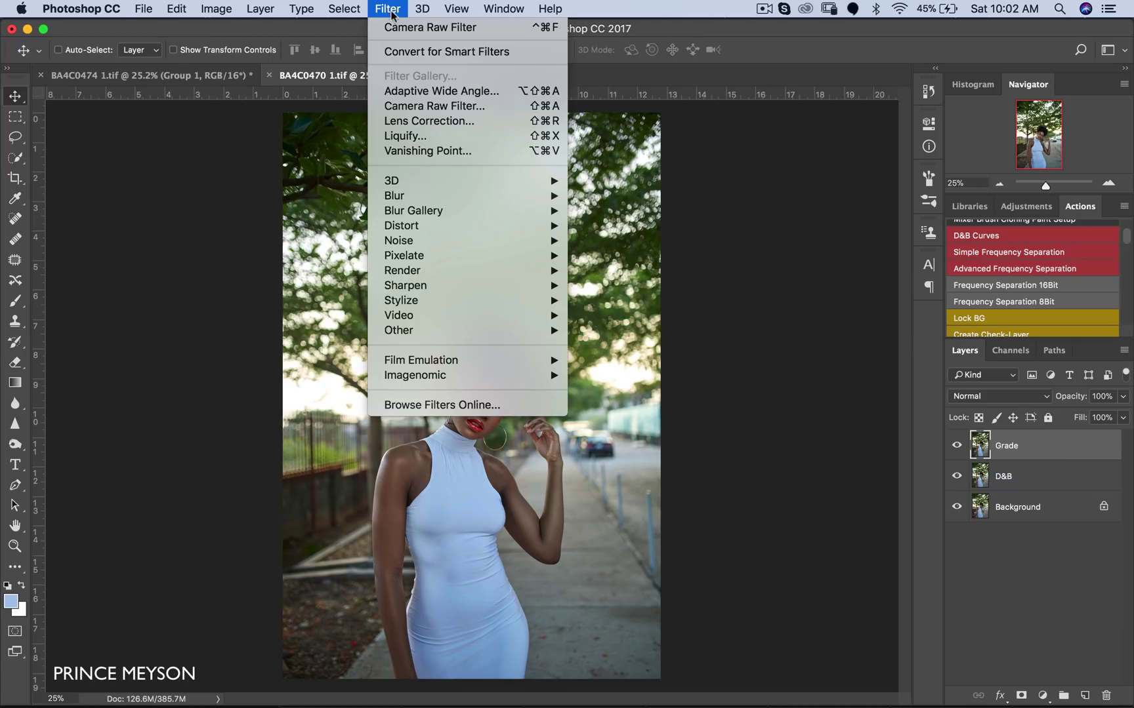
{"action": "left_click", "coordinate": [437, 106]}
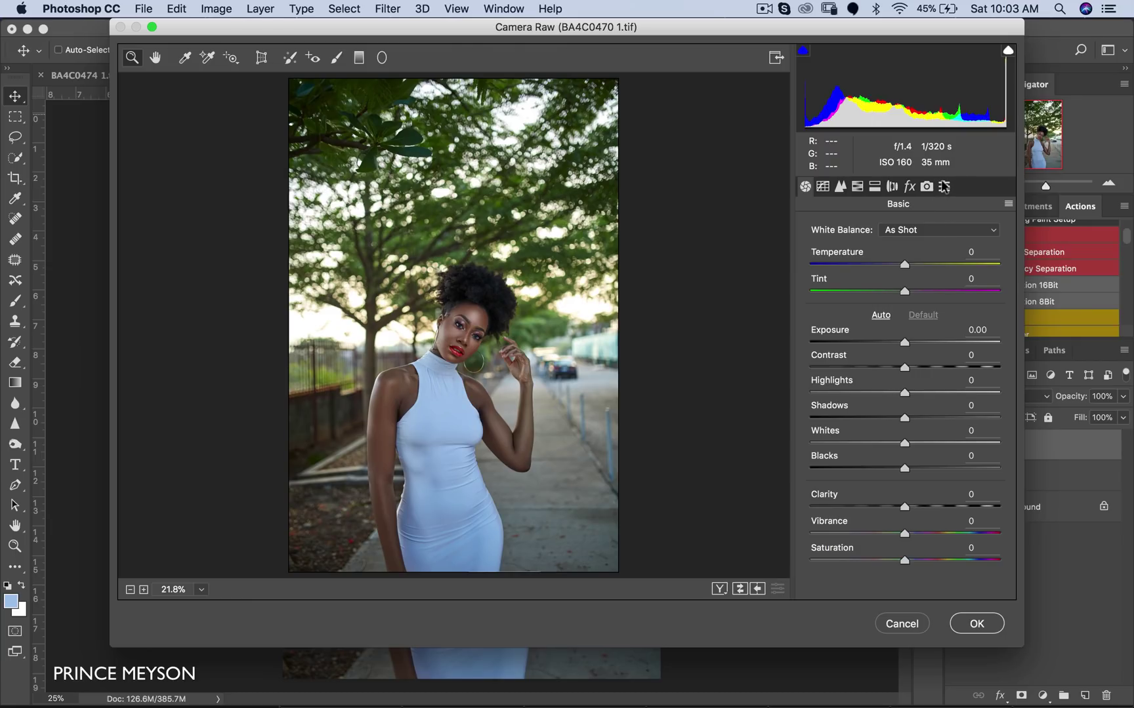
{"action": "left_click", "coordinate": [927, 188]}
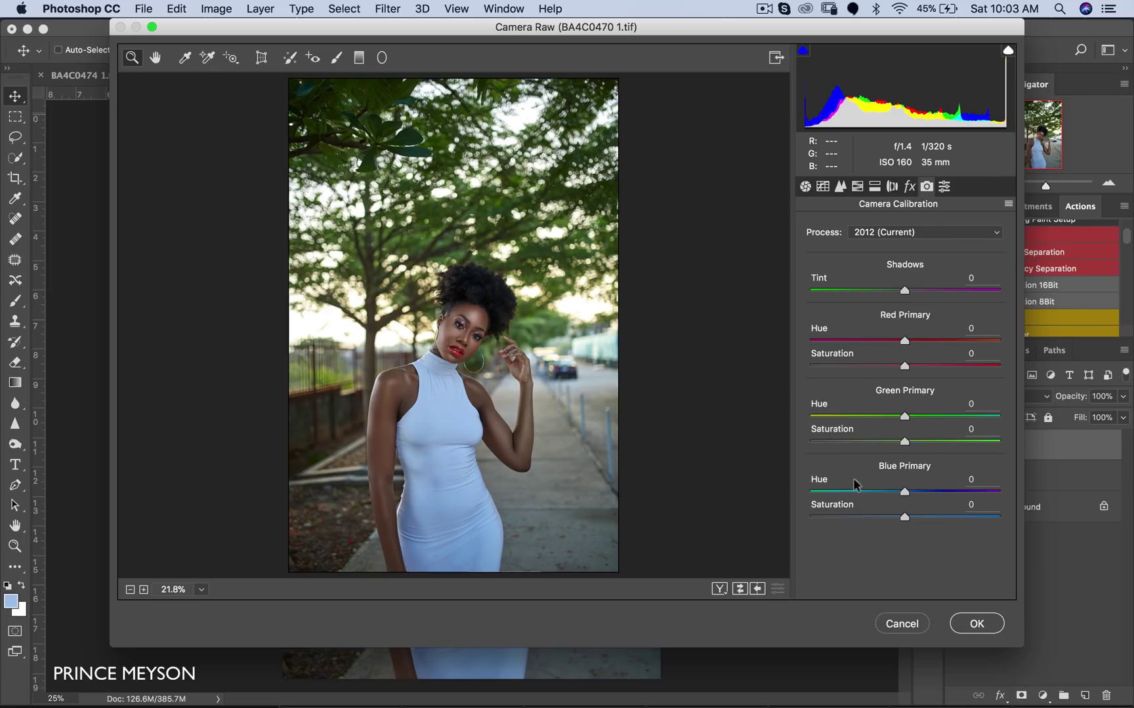
{"action": "left_click_drag", "start_coordinate": [900, 491], "coordinate": [759, 501]}
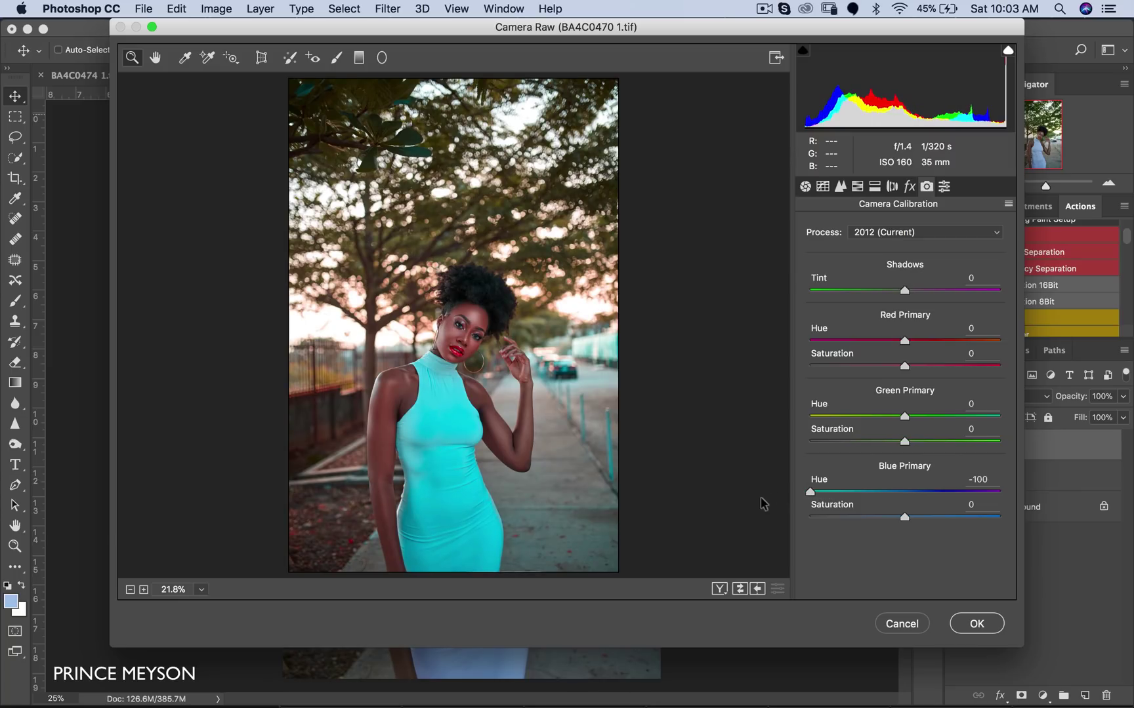
{"action": "left_click_drag", "start_coordinate": [905, 416], "coordinate": [833, 423]}
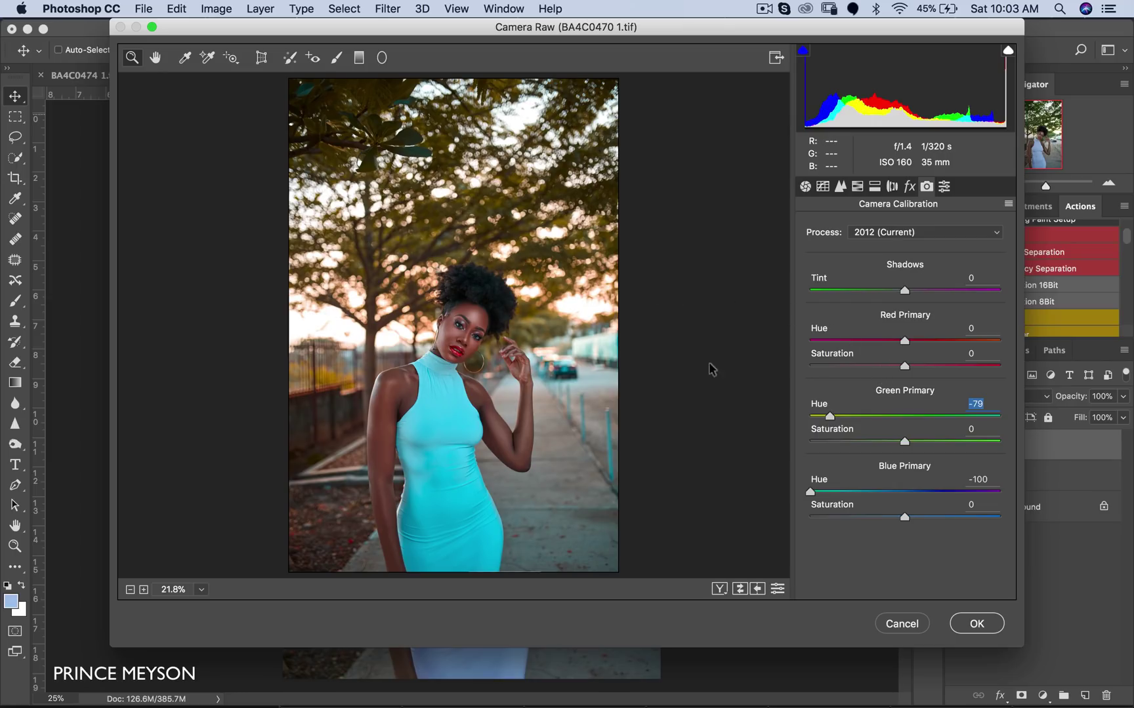
{"action": "mouse_move", "coordinate": [904, 366]}
{"action": "left_mouse_down"}
{"action": "mouse_move", "coordinate": [845, 370]}
{"action": "mouse_move", "coordinate": [912, 347]}
{"action": "left_mouse_up"}
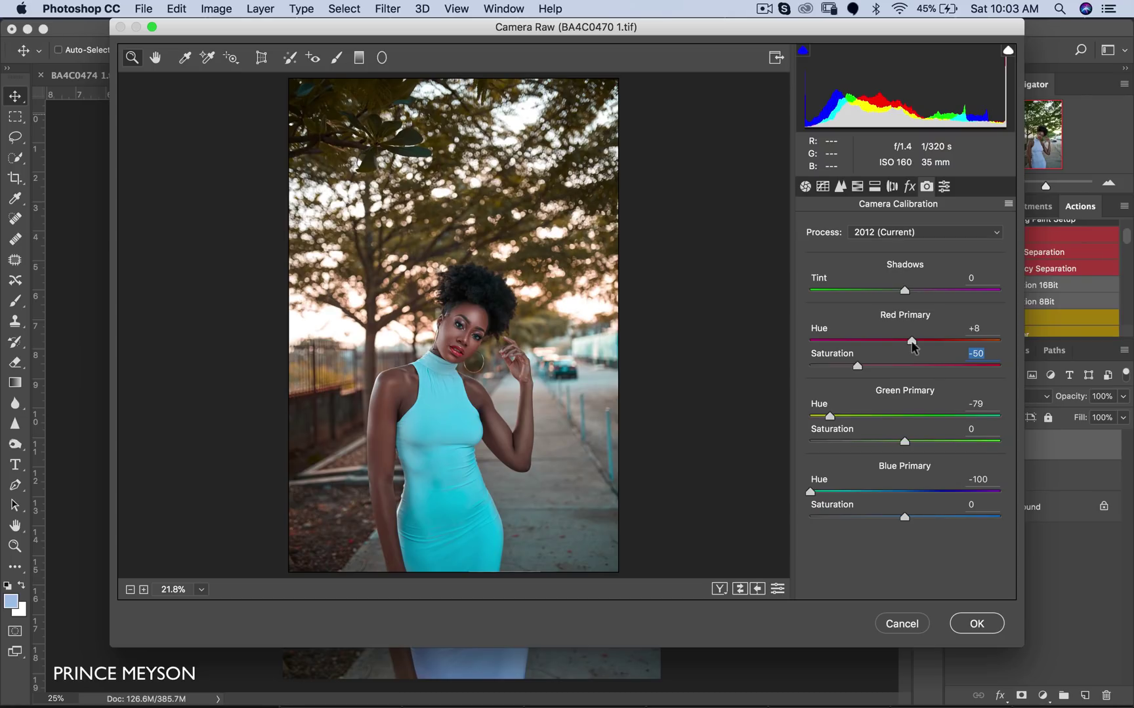
{"action": "left_click", "coordinate": [912, 342]}
Step: Adjust the HSL hues in Camera Raw to Reds +6, Oranges +8 and Greens -46
{"action": "left_click", "coordinate": [858, 188]}
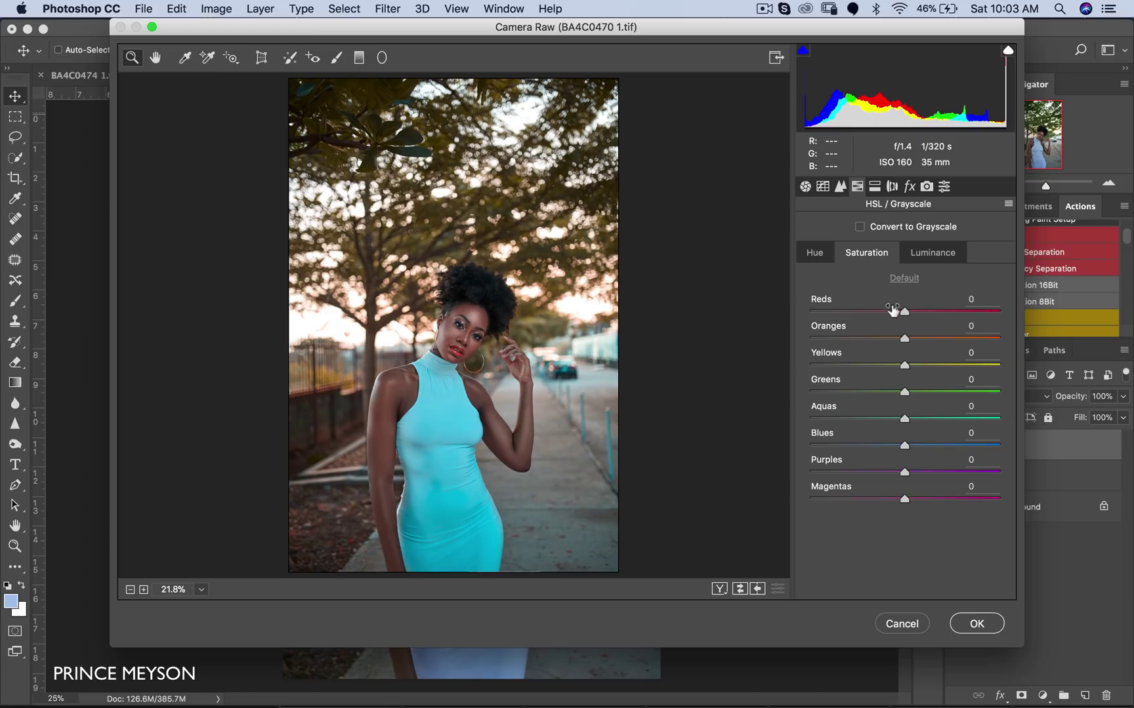
{"action": "left_click", "coordinate": [822, 255]}
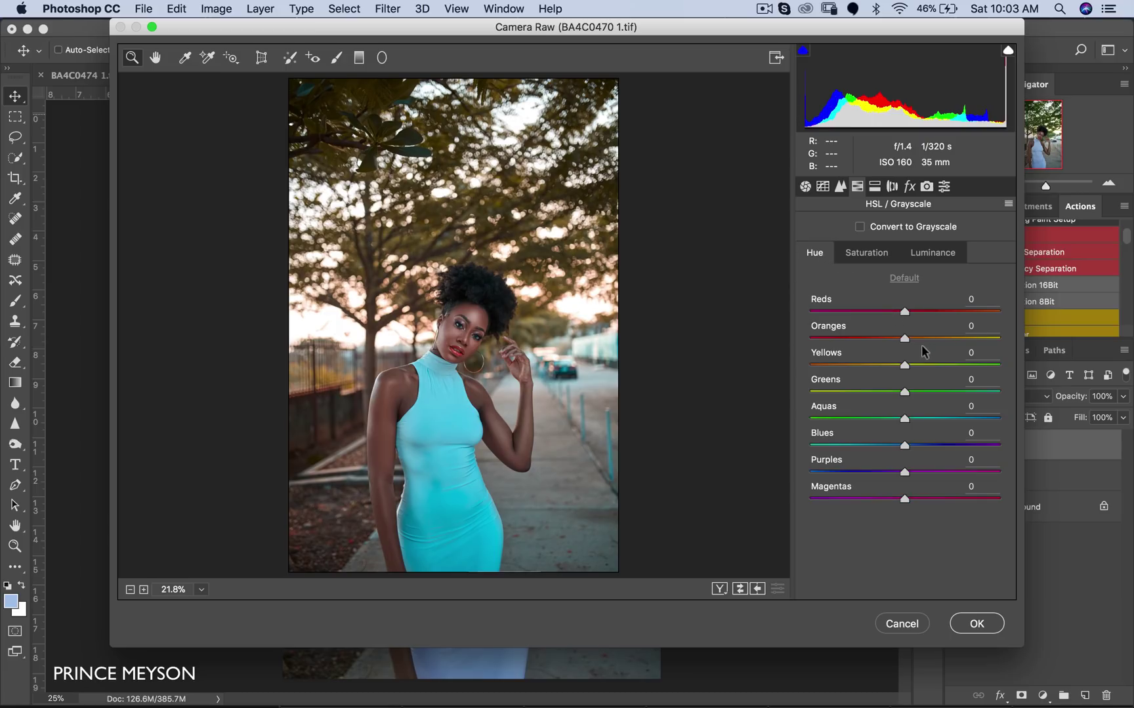
{"action": "left_click_drag", "start_coordinate": [906, 340], "coordinate": [862, 392]}
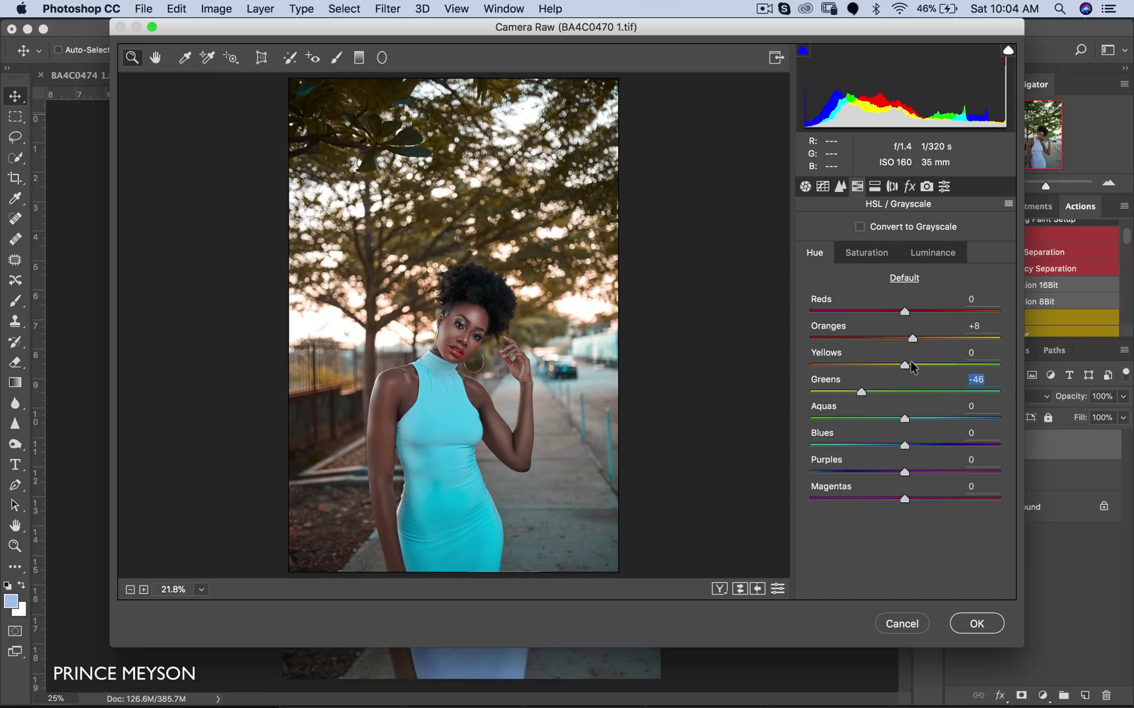
{"action": "left_click_drag", "start_coordinate": [905, 316], "coordinate": [910, 317]}
{"action": "left_click", "coordinate": [909, 316]}
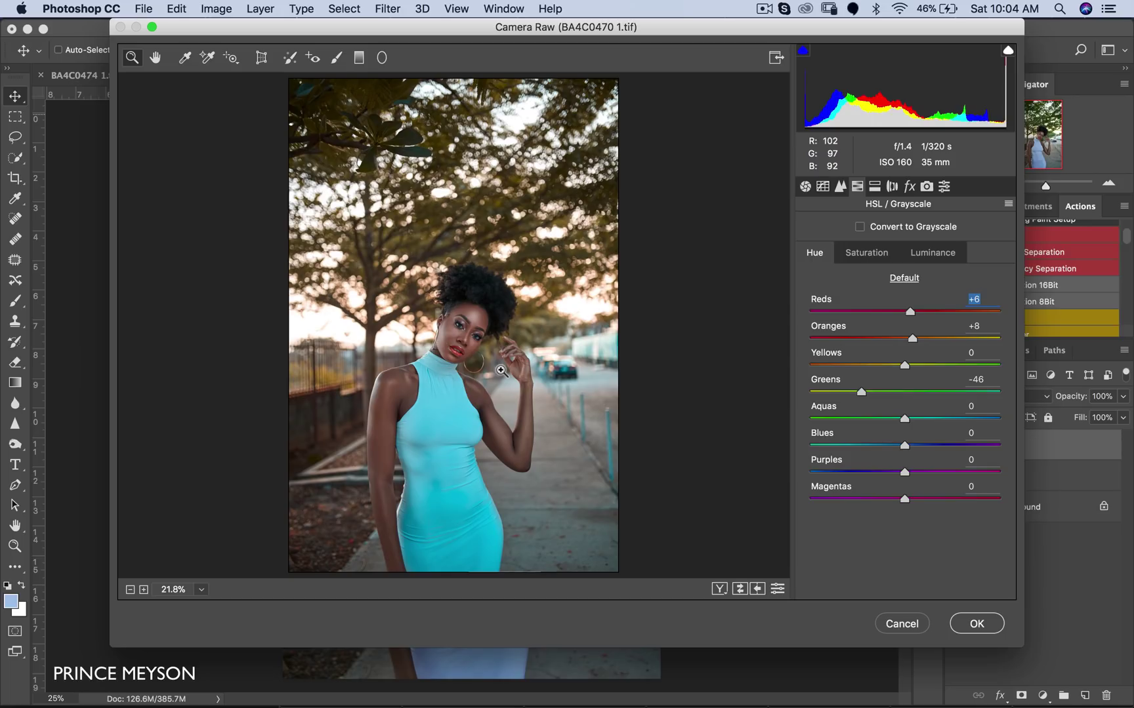
Step: Slightly raise the Oranges saturation in the HSL settings, and apply the Camera Raw filter to the Grade layer
{"action": "left_click", "coordinate": [865, 254]}
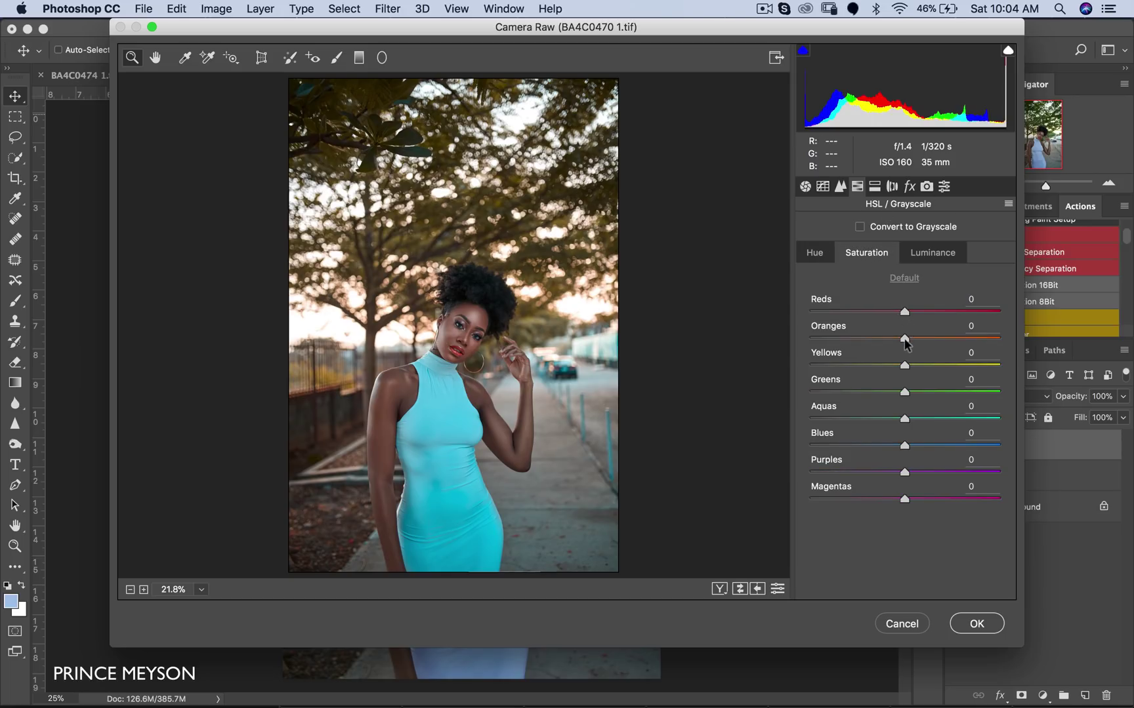
{"action": "left_click_drag", "start_coordinate": [905, 340], "coordinate": [918, 320]}
{"action": "left_click", "coordinate": [945, 186]}
{"action": "left_click", "coordinate": [926, 186]}
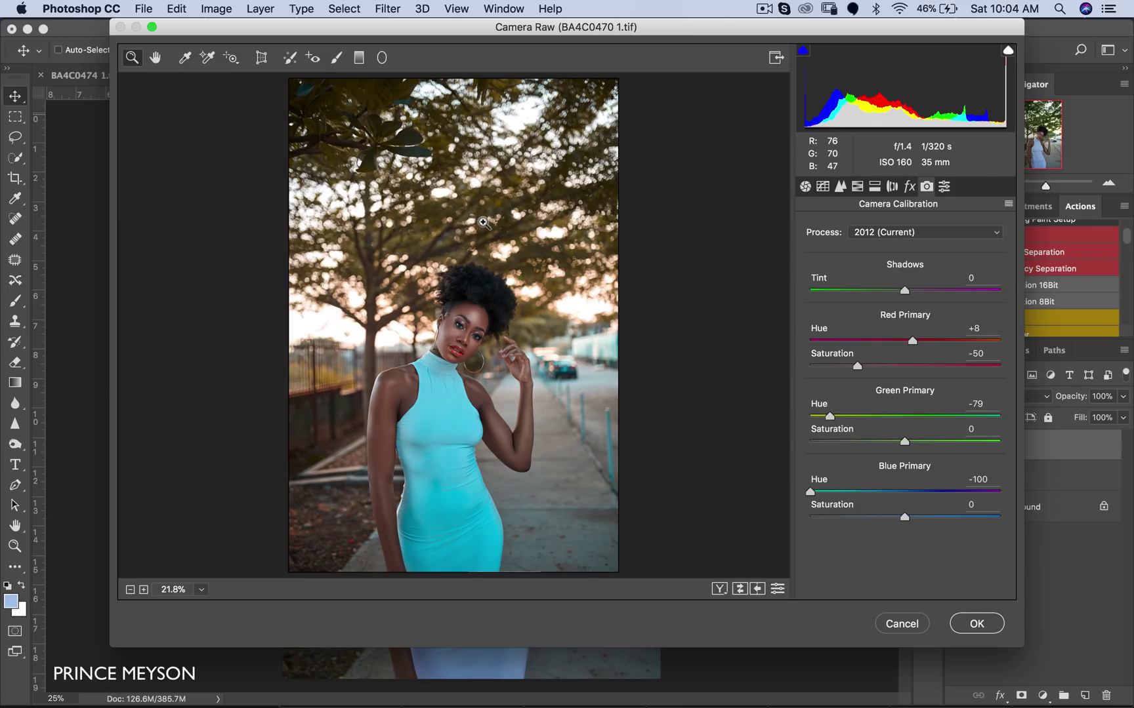
{"action": "left_click", "coordinate": [972, 623]}
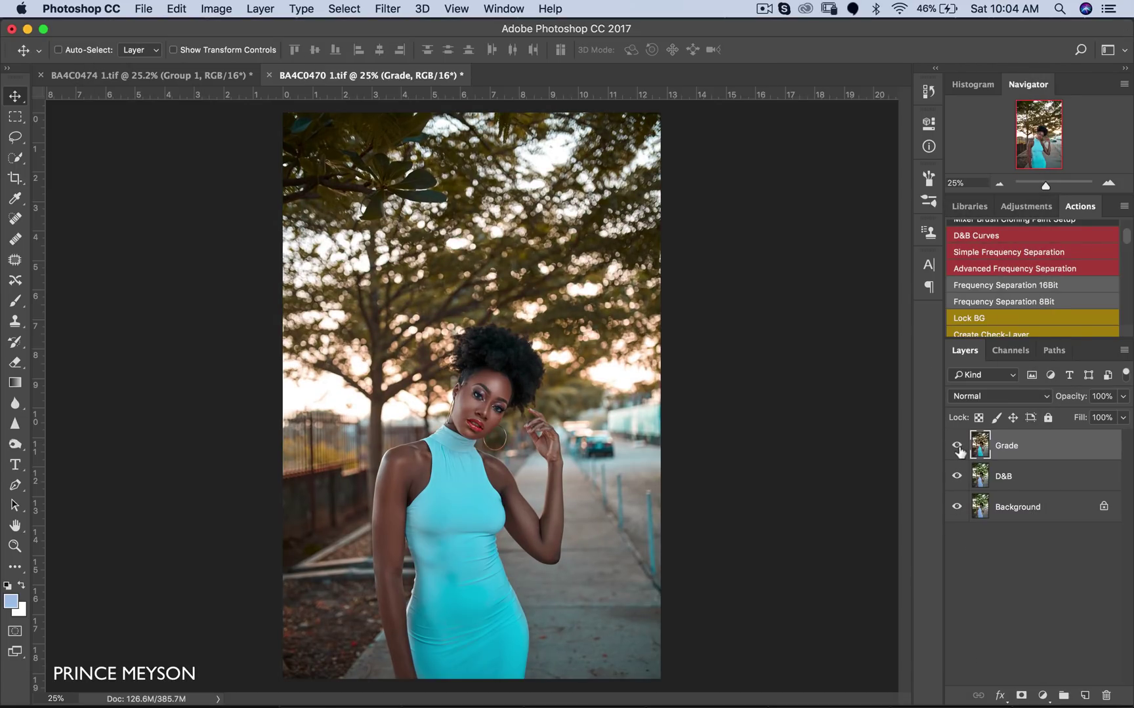
Step: Toggle the Grade layer's visibility to compare the photo before and after the colour grade
{"action": "left_click", "coordinate": [956, 446]}
{"action": "left_click", "coordinate": [956, 446]}
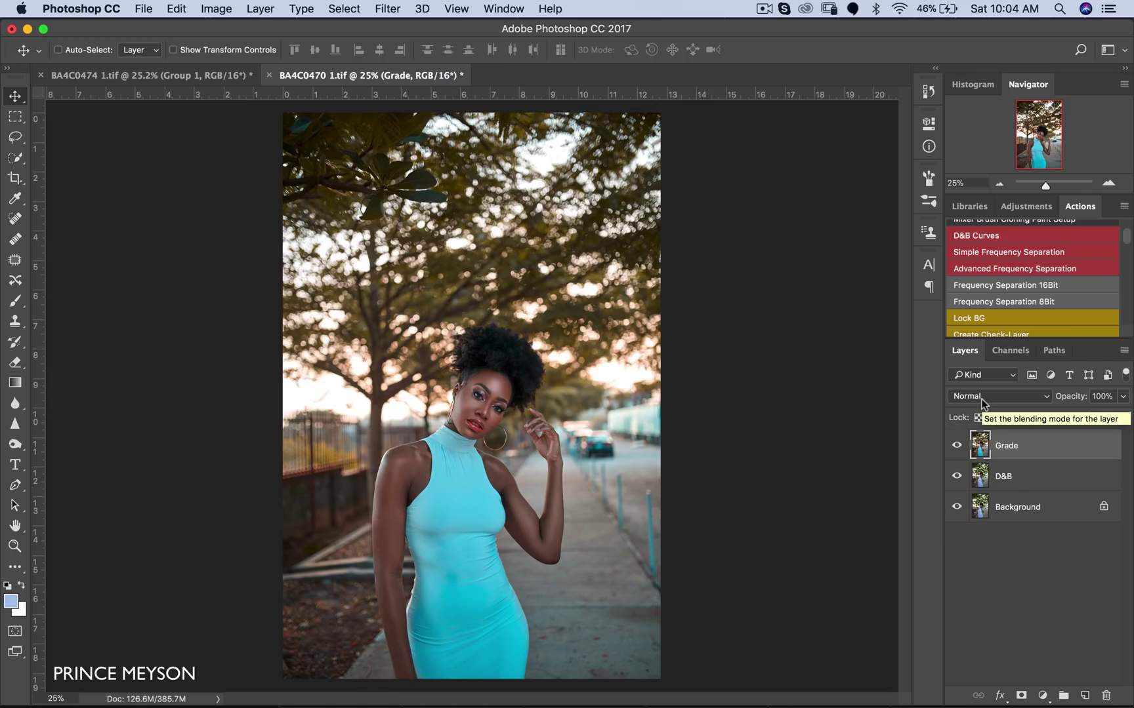
{"action": "left_click", "coordinate": [957, 447]}
{"action": "left_click", "coordinate": [956, 447]}
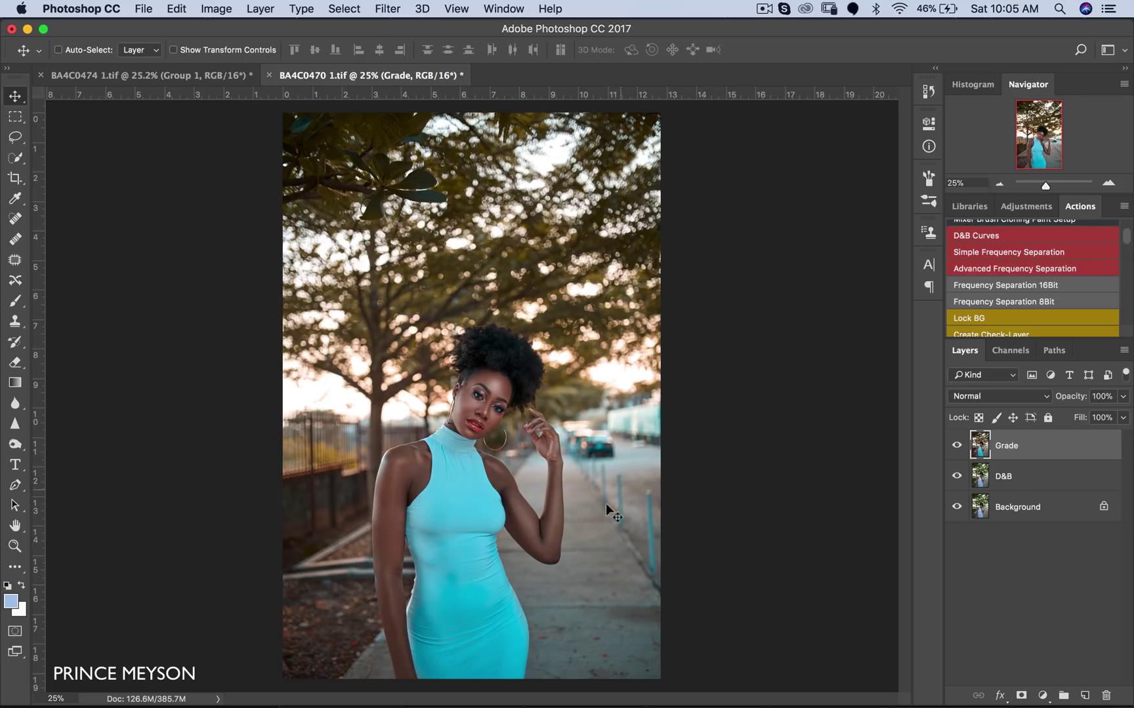
Step: Add a Selective Color adjustment layer above Grade and set Cyan to -100% for the Cyans
{"action": "left_click", "coordinate": [1042, 696]}
{"action": "left_click", "coordinate": [1042, 668]}
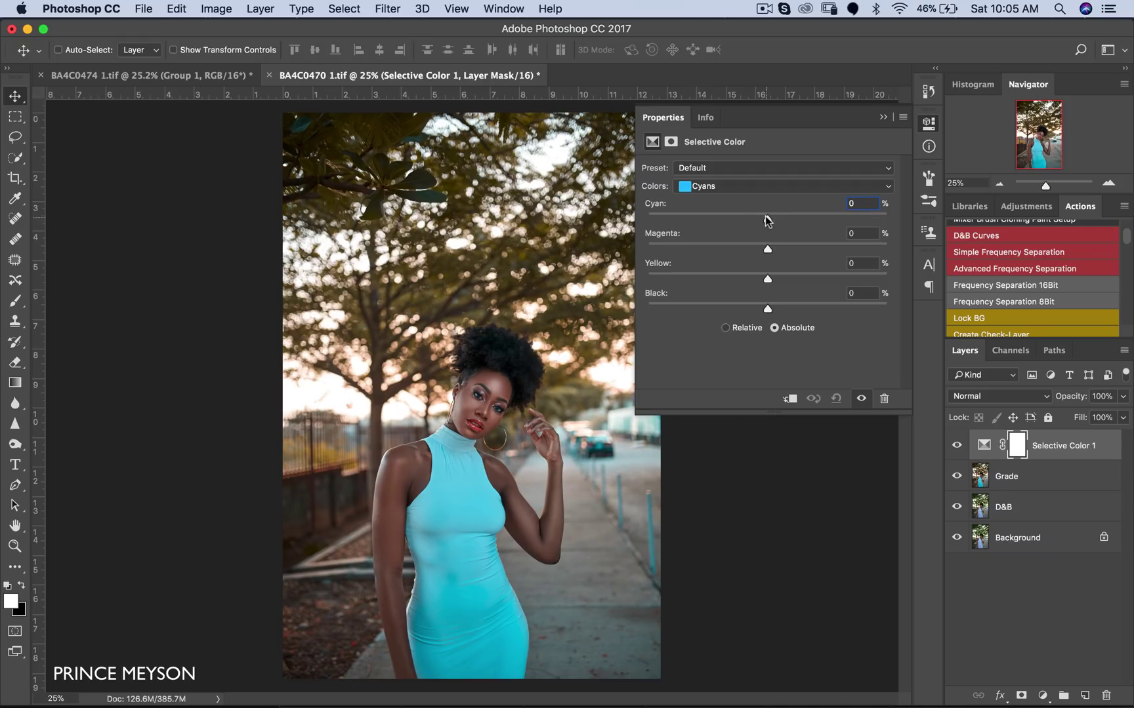
{"action": "left_click_drag", "start_coordinate": [763, 220], "coordinate": [647, 221]}
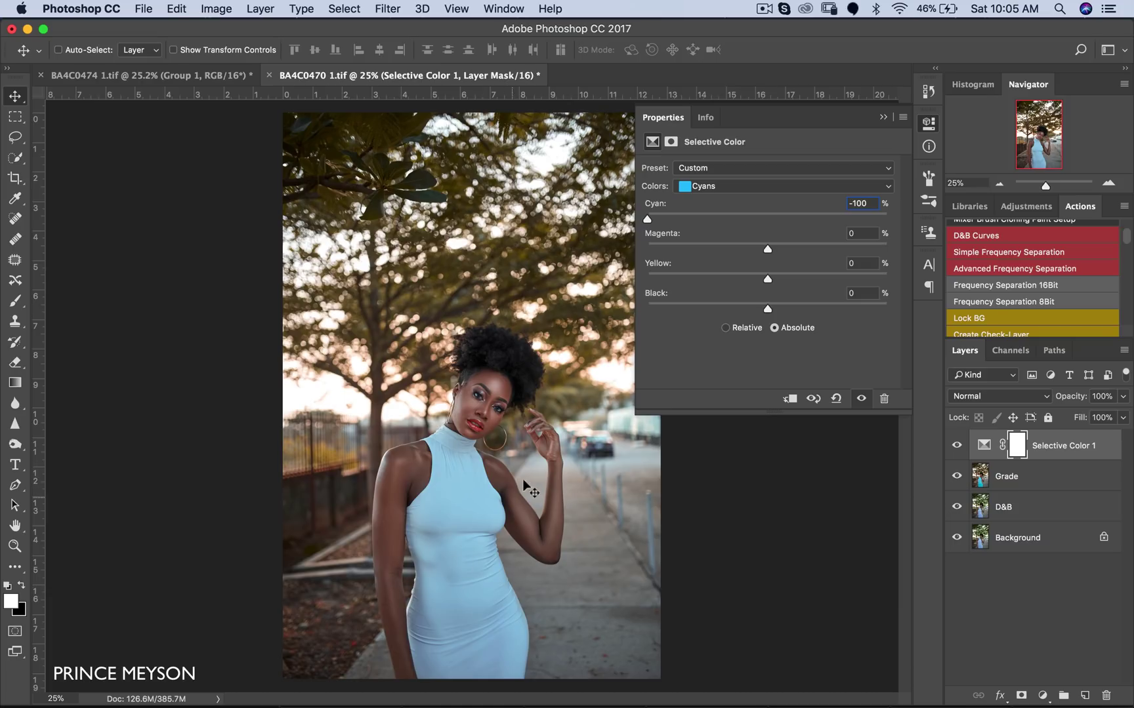
{"action": "left_click", "coordinate": [882, 118]}
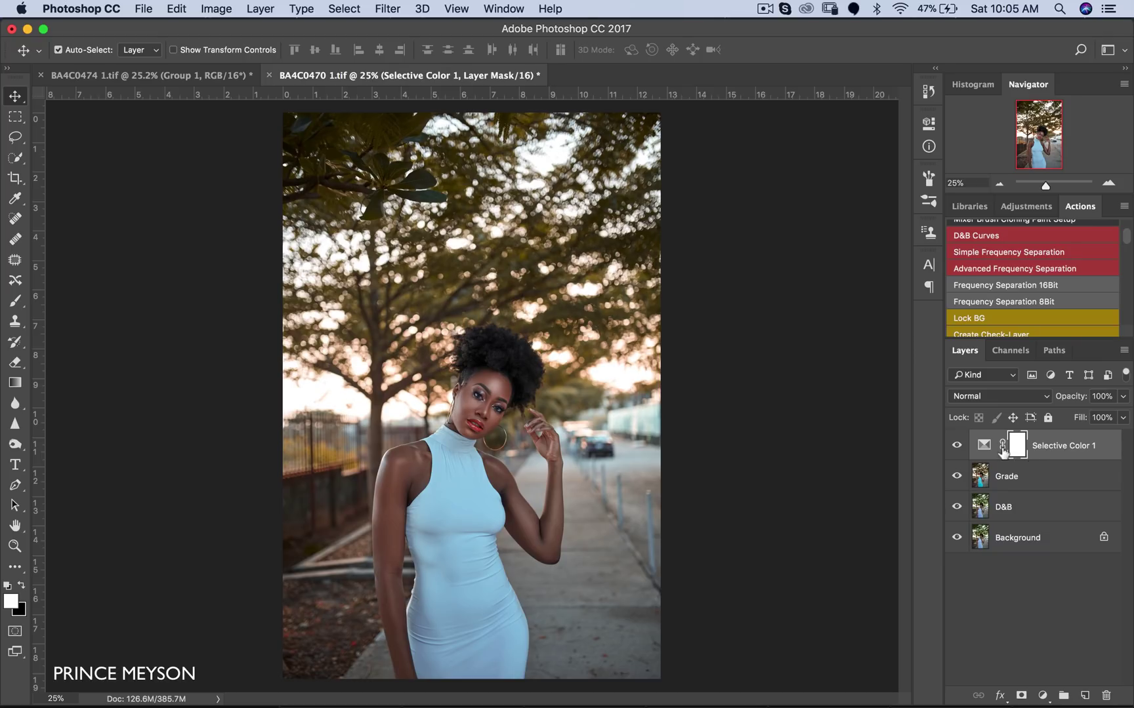
Step: Invert the Selective Color 1 mask to black and paint white over the whole dress with a 600 px soft brush
{"action": "key", "text": "super+i"}
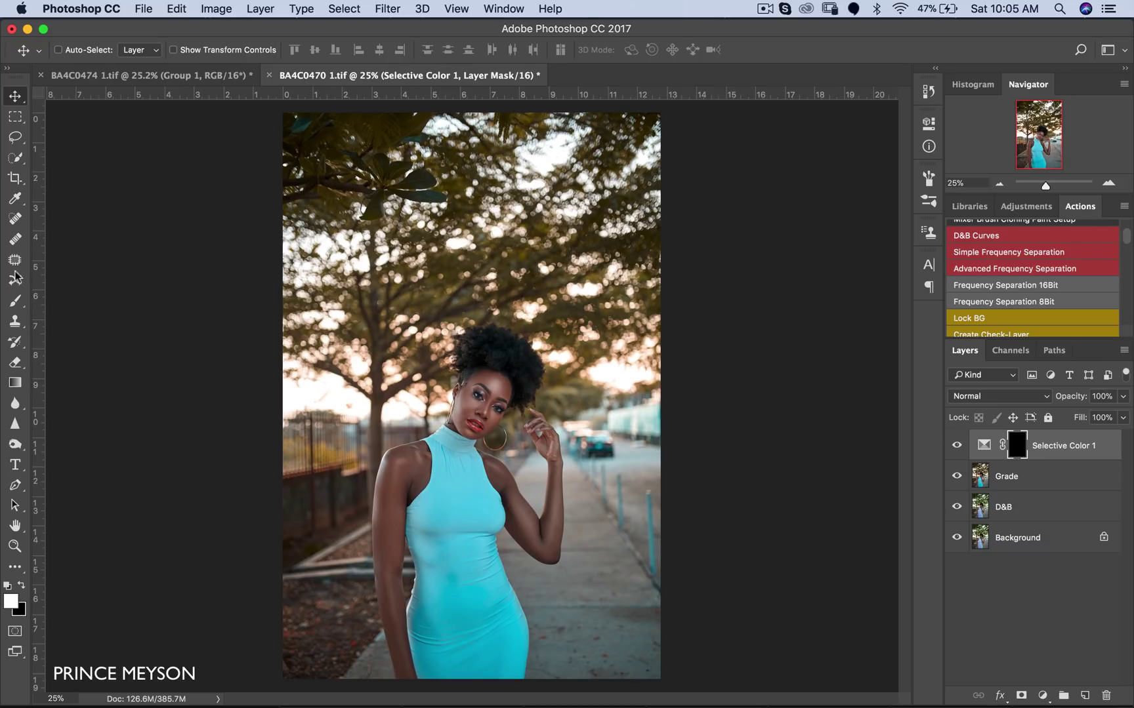
{"action": "left_click", "coordinate": [15, 300]}
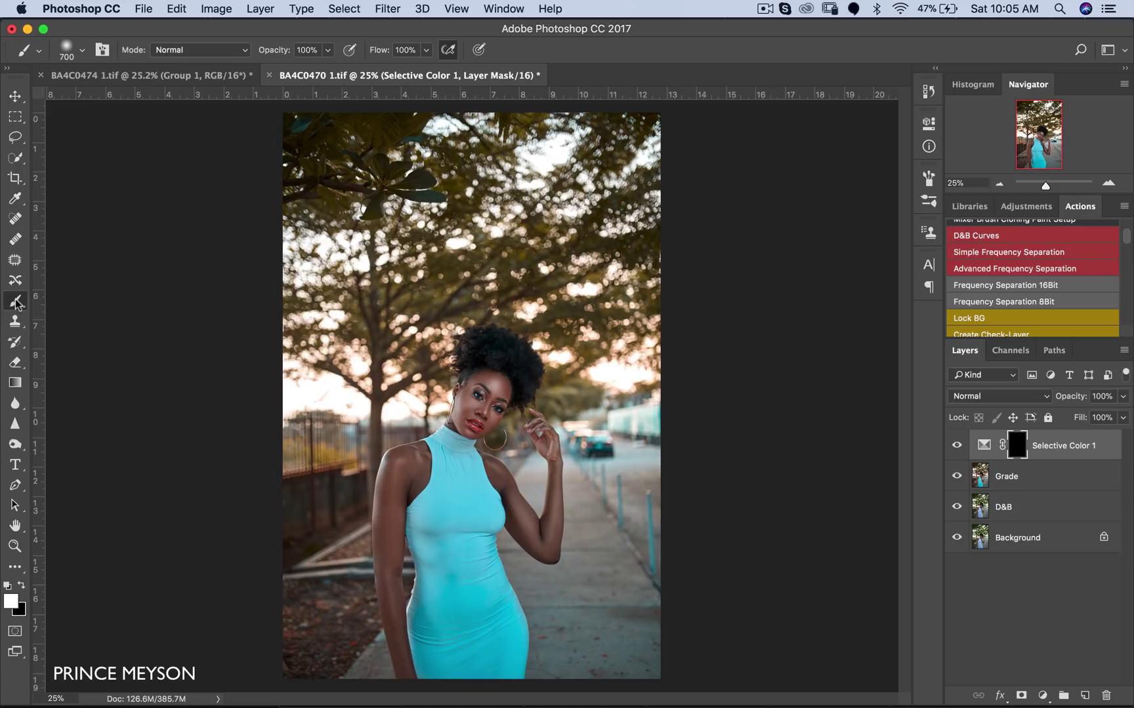
{"action": "left_click", "coordinate": [11, 601]}
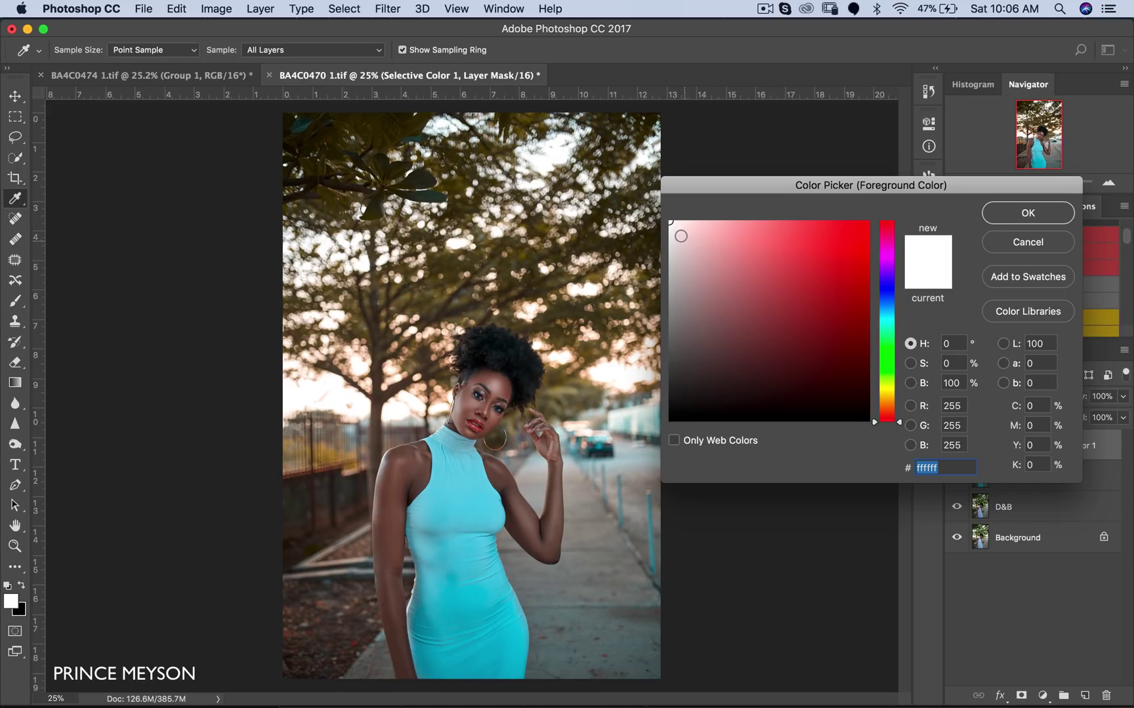
{"action": "left_click", "coordinate": [1030, 217]}
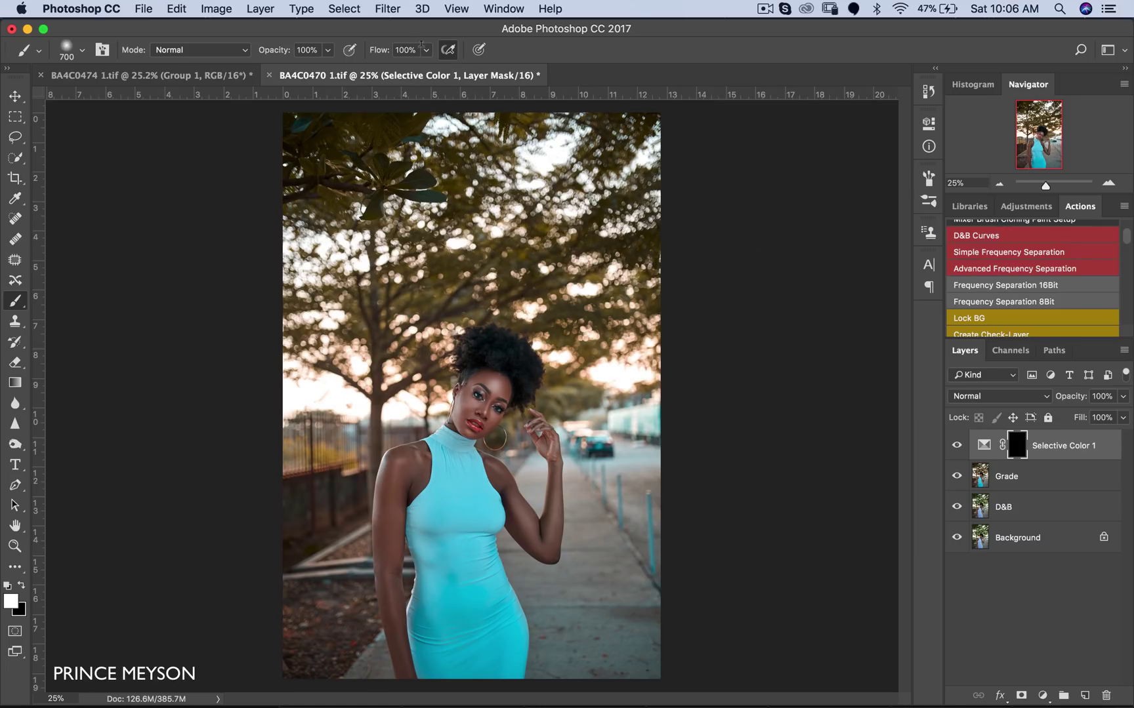
{"action": "key", "text": "bracketleft"}
{"action": "mouse_move", "coordinate": [467, 581]}
{"action": "left_mouse_down"}
{"action": "mouse_move", "coordinate": [433, 635]}
{"action": "mouse_move", "coordinate": [426, 610]}
{"action": "mouse_move", "coordinate": [501, 640]}
{"action": "mouse_move", "coordinate": [517, 667]}
{"action": "mouse_move", "coordinate": [486, 597]}
{"action": "mouse_move", "coordinate": [449, 605]}
{"action": "mouse_move", "coordinate": [470, 692]}
{"action": "mouse_move", "coordinate": [499, 679]}
{"action": "mouse_move", "coordinate": [481, 674]}
{"action": "mouse_move", "coordinate": [491, 636]}
{"action": "mouse_move", "coordinate": [495, 673]}
{"action": "left_mouse_up"}
{"action": "mouse_move", "coordinate": [430, 627]}
{"action": "left_mouse_down"}
{"action": "mouse_move", "coordinate": [464, 604]}
{"action": "mouse_move", "coordinate": [494, 629]}
{"action": "mouse_move", "coordinate": [494, 615]}
{"action": "mouse_move", "coordinate": [434, 607]}
{"action": "left_mouse_up"}
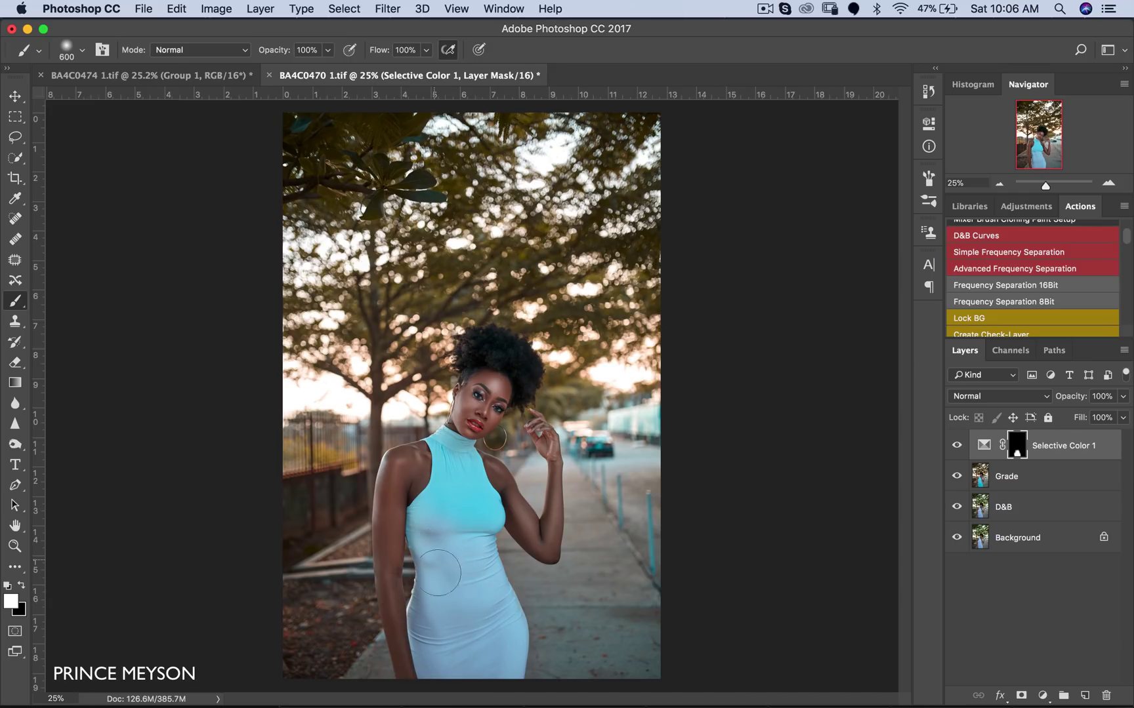
{"action": "mouse_move", "coordinate": [446, 523]}
{"action": "left_mouse_down"}
{"action": "mouse_move", "coordinate": [419, 528]}
{"action": "mouse_move", "coordinate": [427, 546]}
{"action": "mouse_move", "coordinate": [445, 525]}
{"action": "mouse_move", "coordinate": [446, 467]}
{"action": "mouse_move", "coordinate": [465, 488]}
{"action": "mouse_move", "coordinate": [473, 480]}
{"action": "mouse_move", "coordinate": [483, 529]}
{"action": "mouse_move", "coordinate": [451, 548]}
{"action": "mouse_move", "coordinate": [434, 518]}
{"action": "mouse_move", "coordinate": [443, 473]}
{"action": "left_mouse_up"}
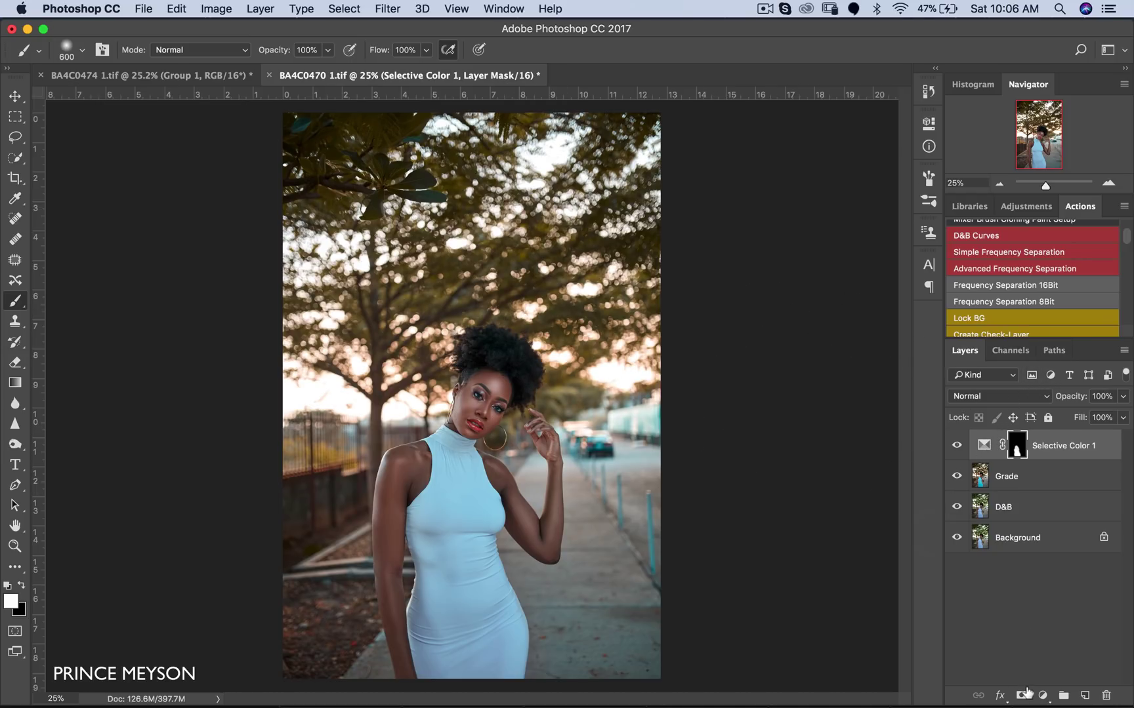
Step: Add a second Selective Color adjustment layer and set Cyan to +50% for the Cyans
{"action": "left_click", "coordinate": [1043, 696]}
{"action": "left_click", "coordinate": [1043, 665]}
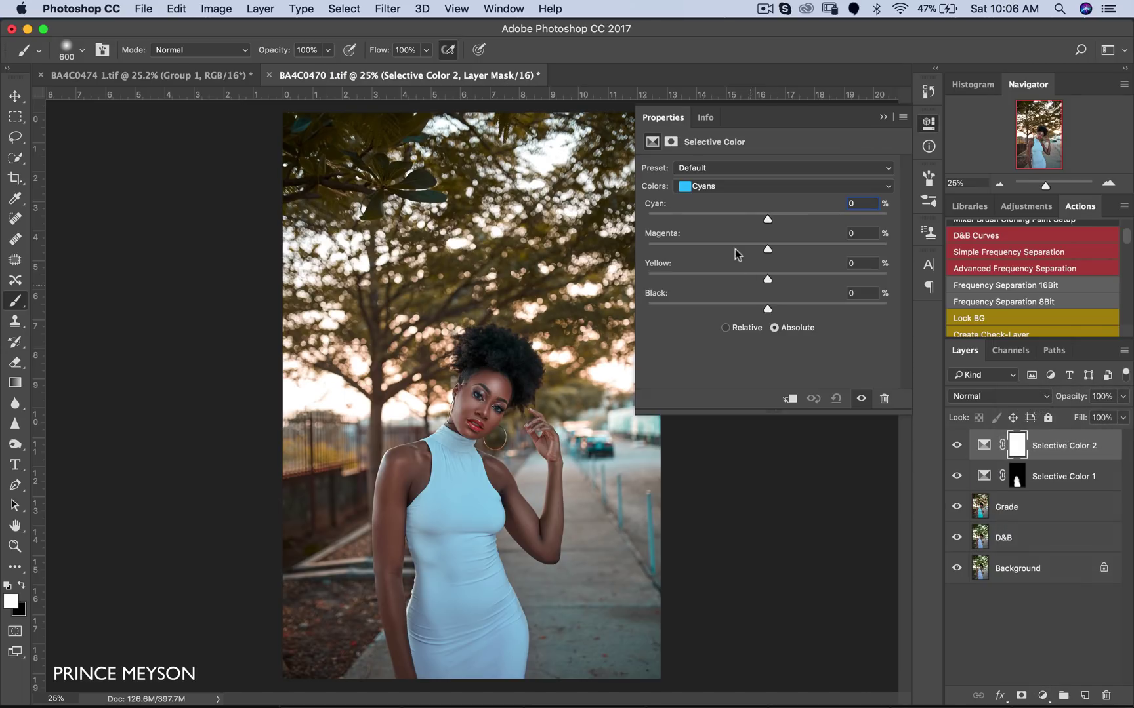
{"action": "left_click_drag", "start_coordinate": [779, 217], "coordinate": [828, 219]}
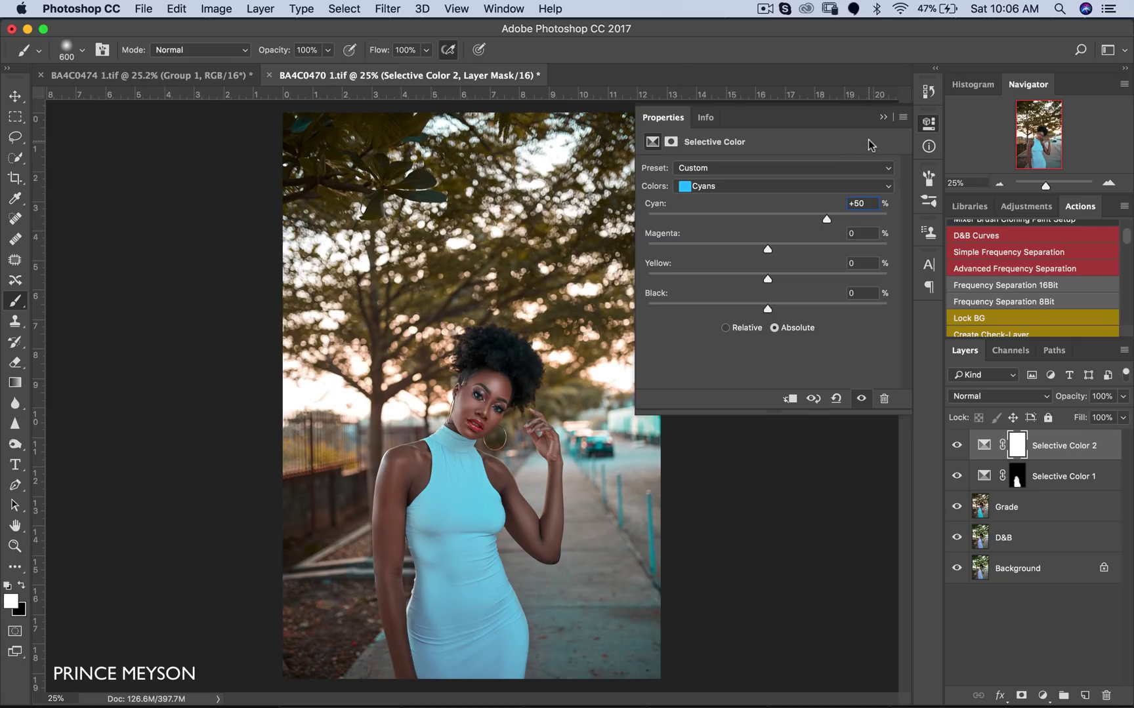
{"action": "left_click", "coordinate": [883, 117]}
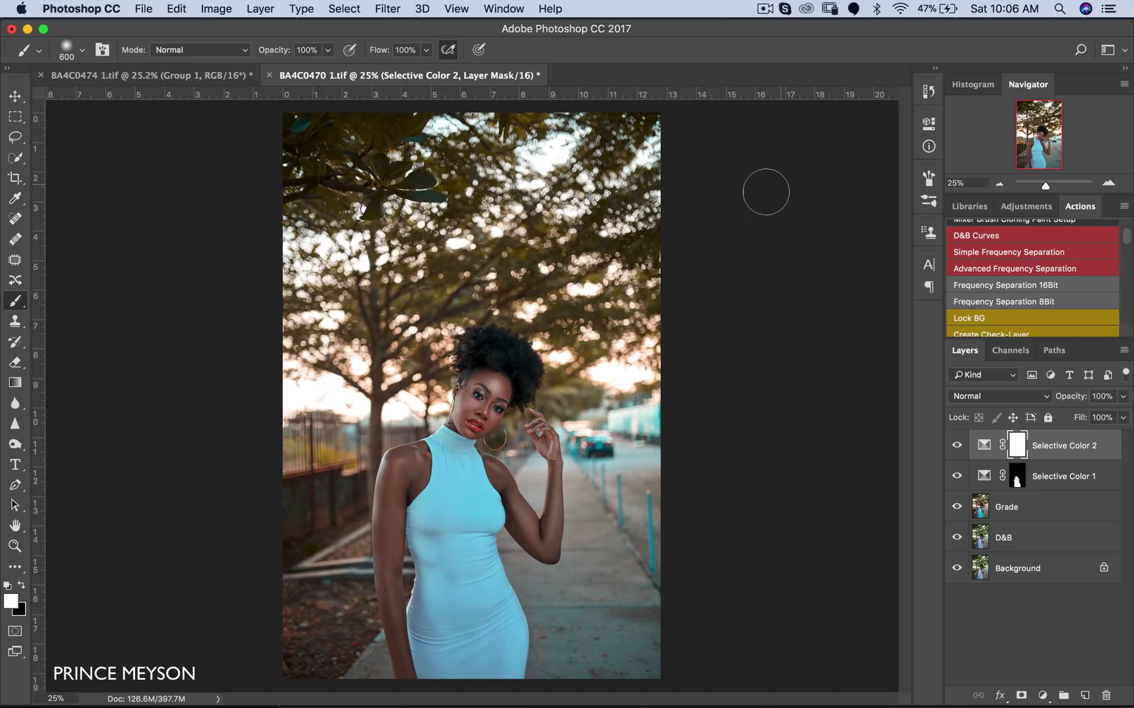
Step: Paint black over the dress on the Selective Color 2 mask with the 600 px brush, keeping that layer selected
{"action": "left_click", "coordinate": [15, 96]}
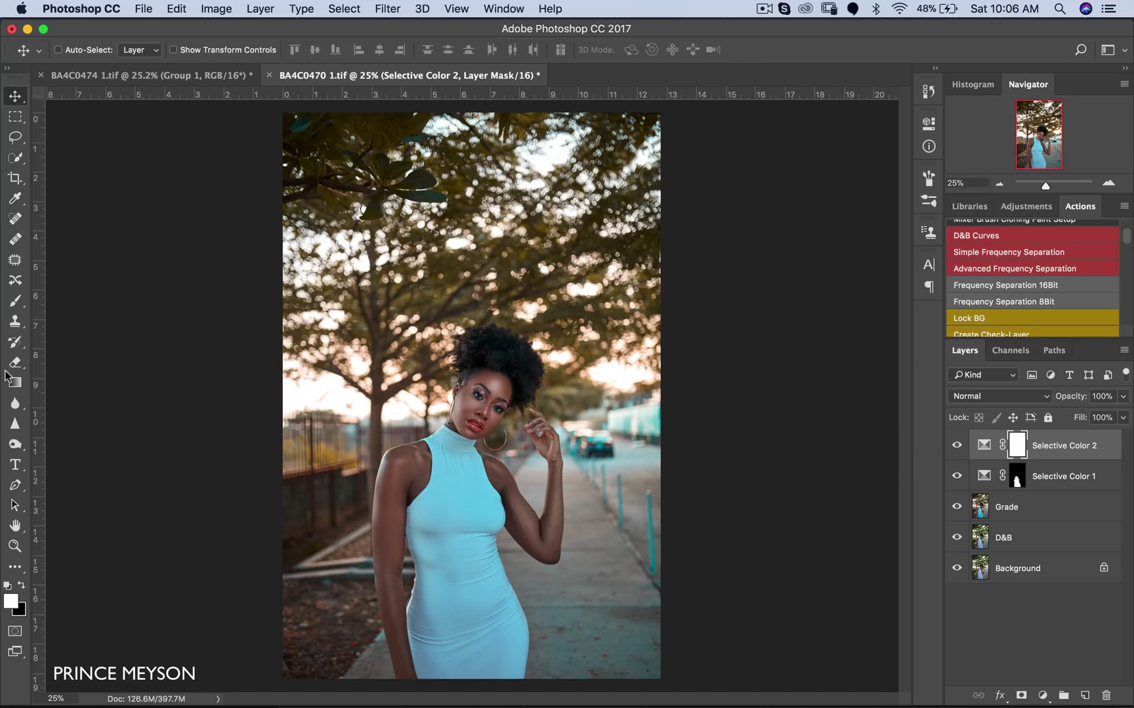
{"action": "left_click", "coordinate": [15, 300]}
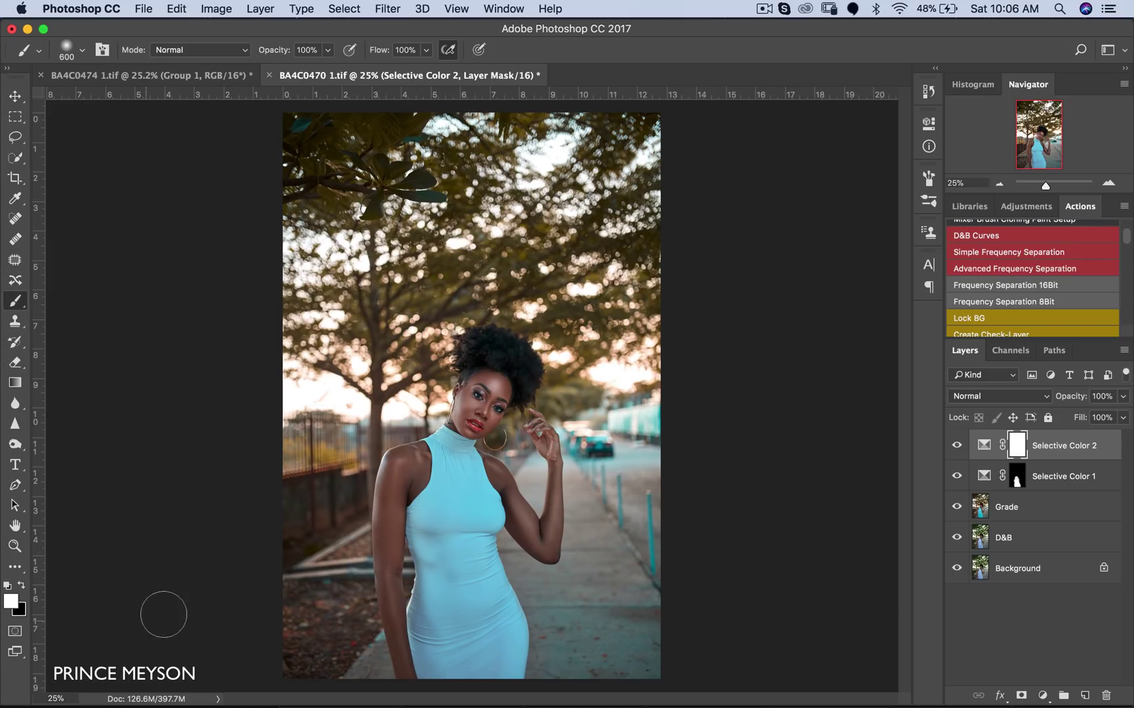
{"action": "left_click", "coordinate": [22, 586]}
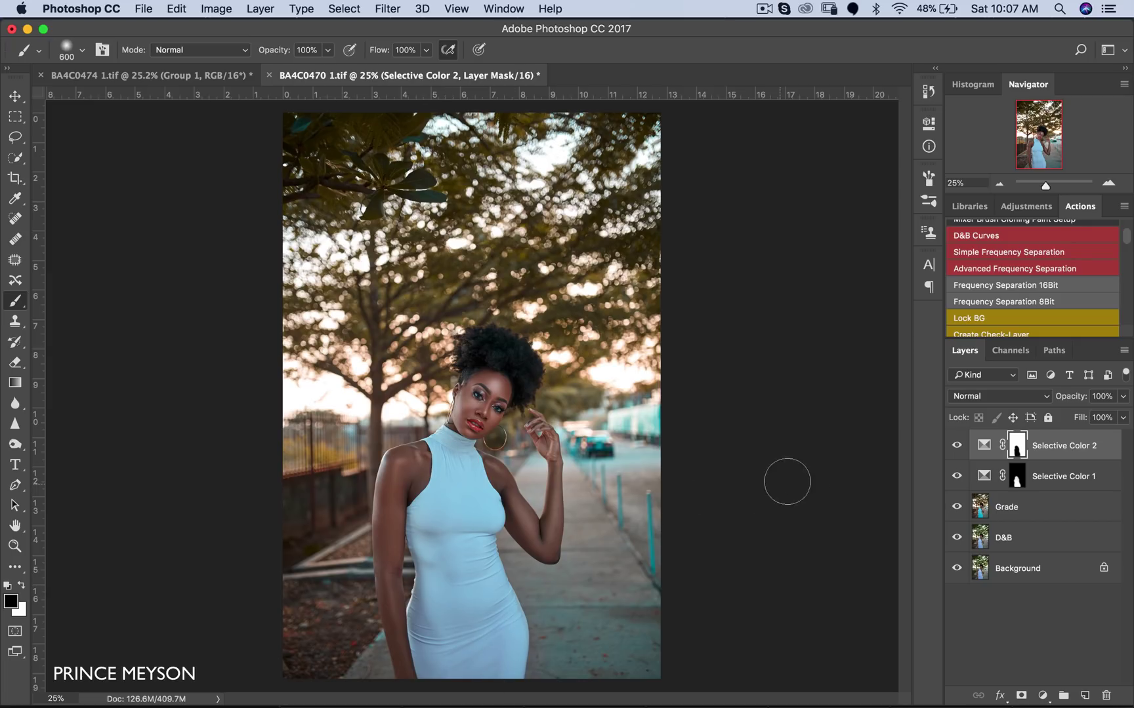
{"action": "left_click", "coordinate": [1042, 485]}
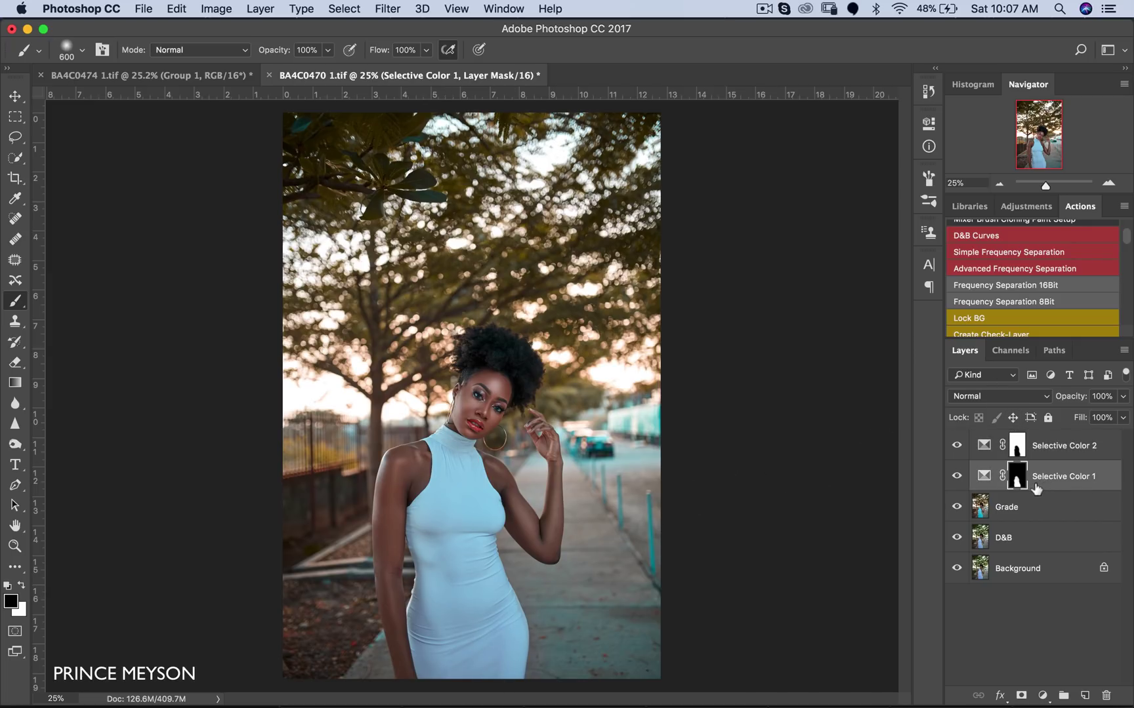
{"action": "left_click", "coordinate": [1053, 453]}
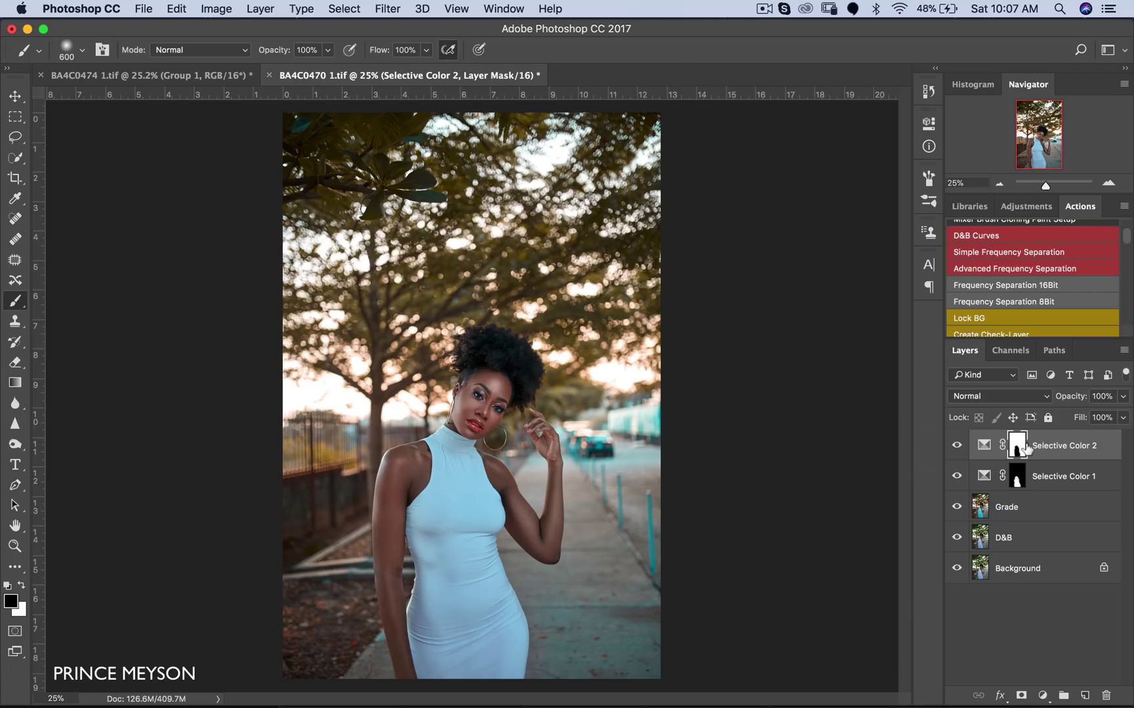
{"action": "key", "text": "z"}
{"action": "left_click", "coordinate": [601, 421], "text": "alt"}
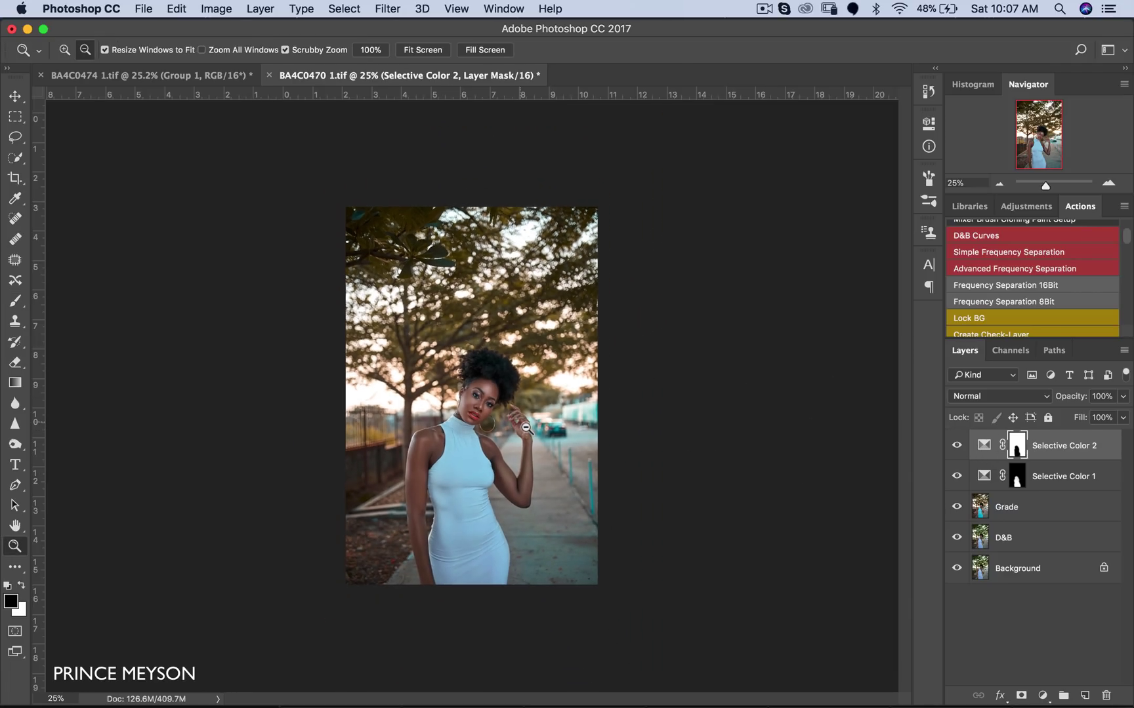
{"action": "left_click", "coordinate": [600, 421]}
{"action": "key", "text": "b"}
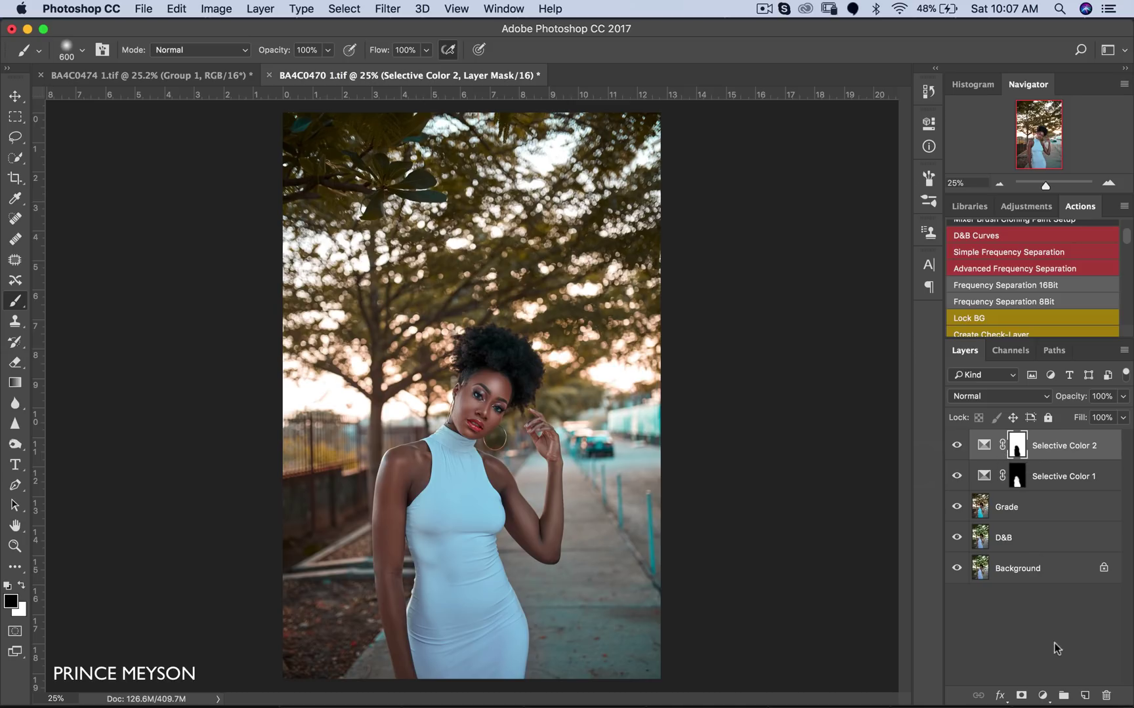
{"action": "left_click", "coordinate": [1042, 695]}
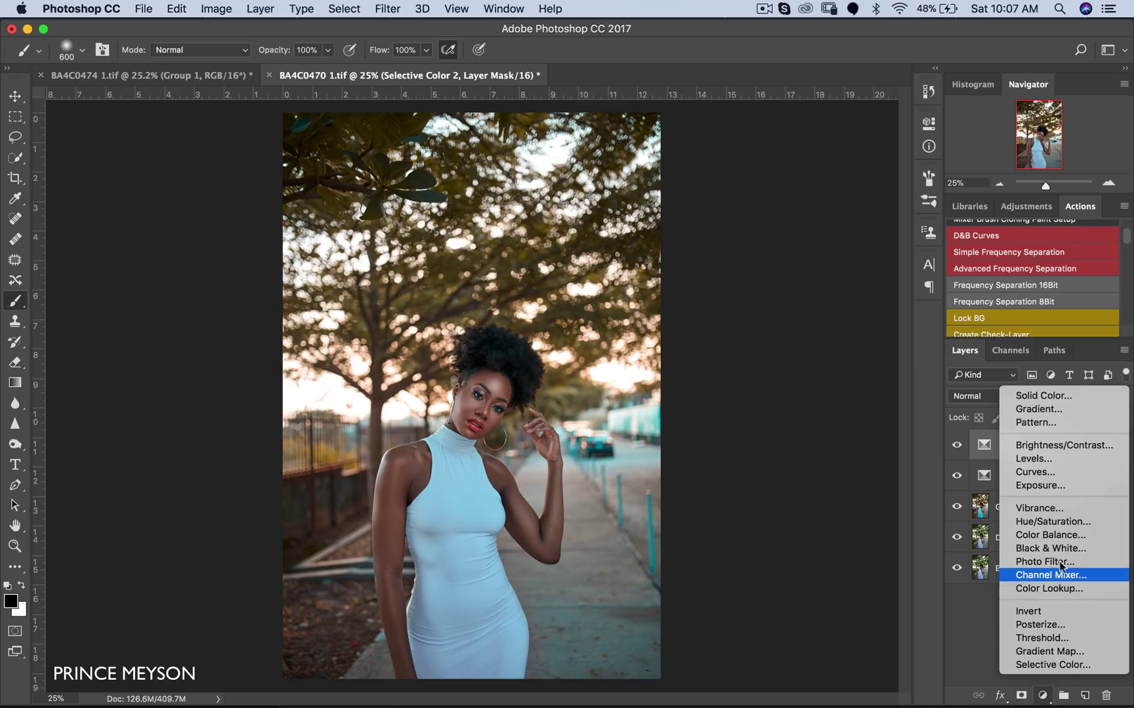
{"action": "left_click", "coordinate": [1045, 474]}
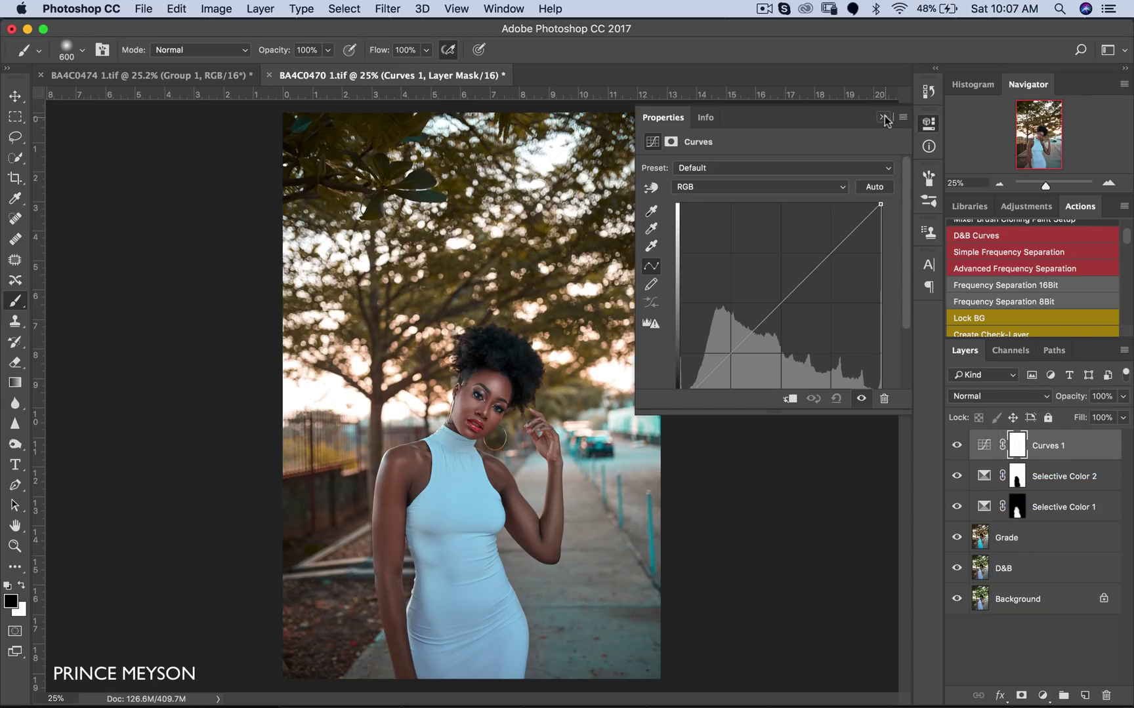
{"action": "left_click", "coordinate": [883, 117]}
{"action": "key", "text": "BackSpace"}
Step: Add a Levels adjustment layer above Selective Color 2, raising the black input to 2 and pulling the white input in slightly
{"action": "left_click", "coordinate": [1049, 697]}
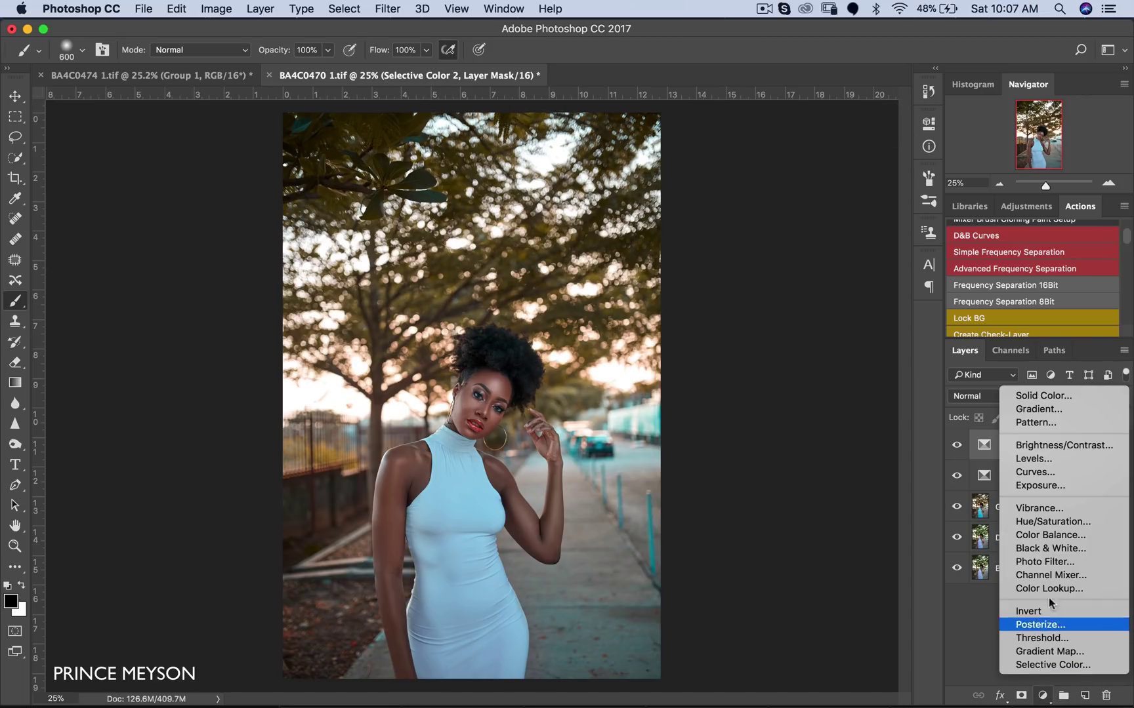
{"action": "left_click", "coordinate": [1043, 458]}
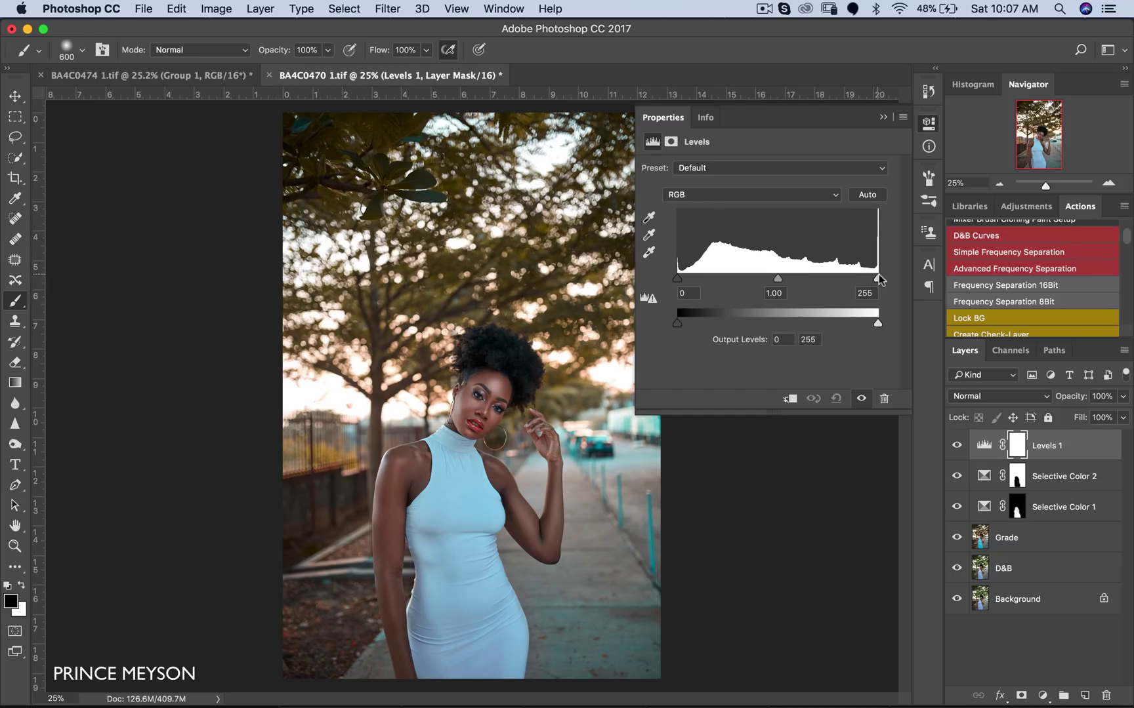
{"action": "left_click_drag", "start_coordinate": [877, 278], "coordinate": [862, 290]}
{"action": "left_click_drag", "start_coordinate": [678, 278], "coordinate": [679, 278]}
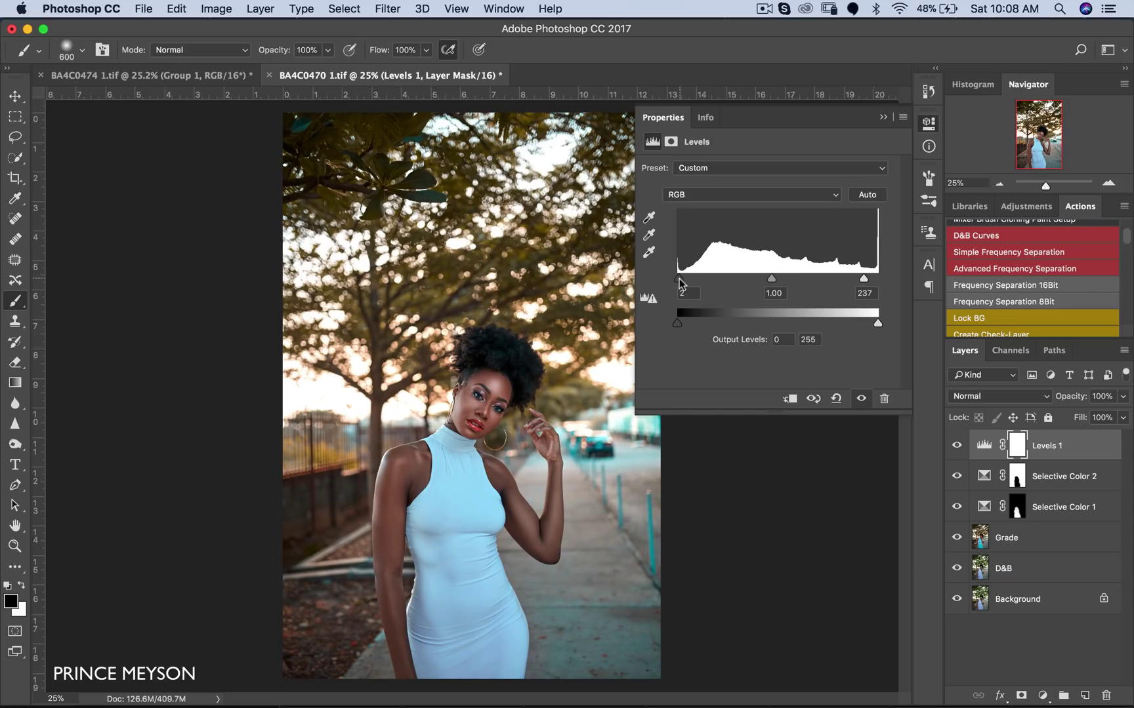
{"action": "left_click_drag", "start_coordinate": [863, 278], "coordinate": [865, 280]}
{"action": "left_click", "coordinate": [883, 116]}
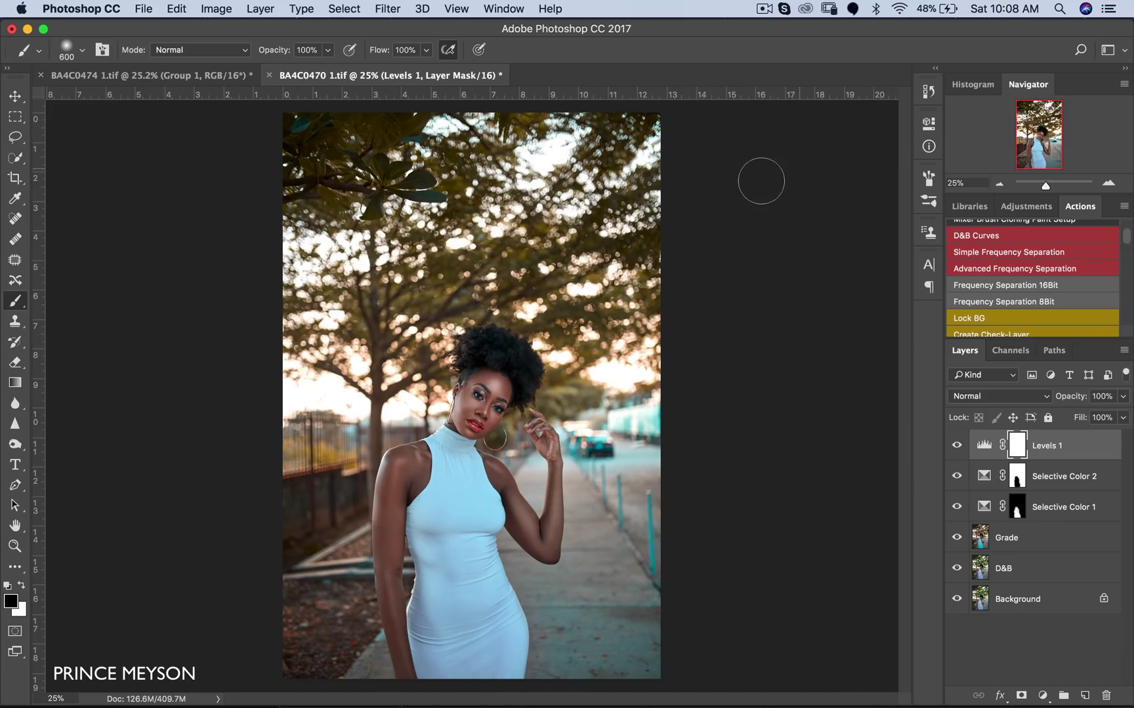
{"action": "key", "text": "z"}
{"action": "left_click", "coordinate": [572, 367], "text": "alt"}
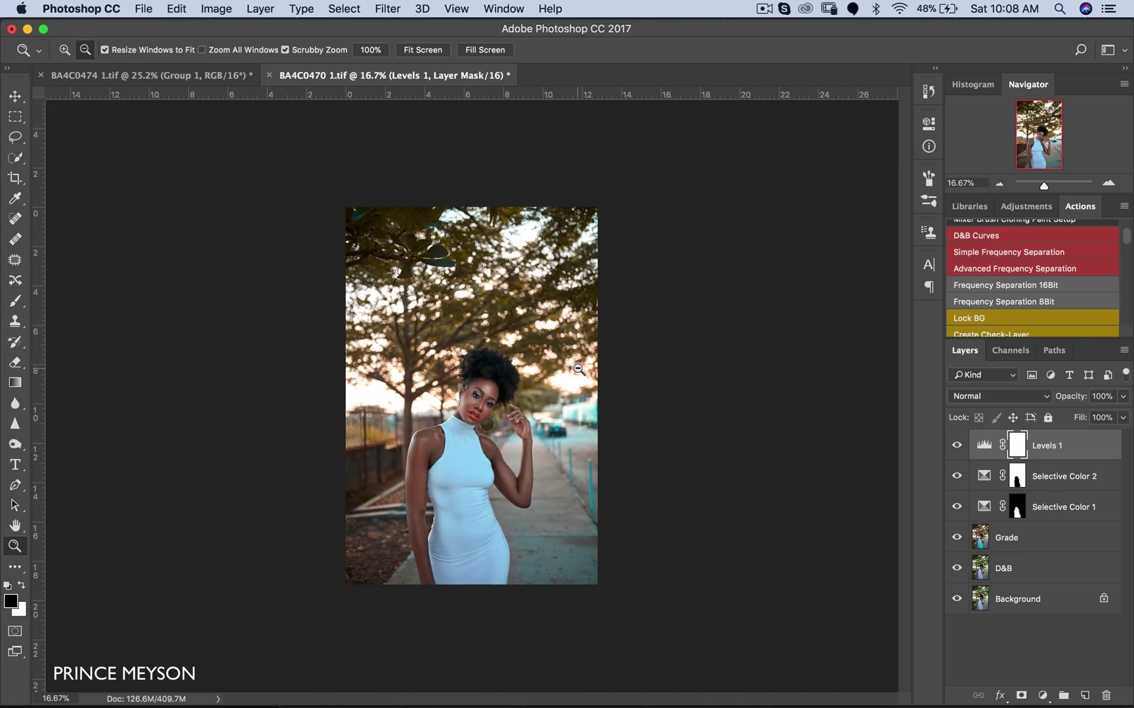
{"action": "left_click", "coordinate": [556, 408]}
{"action": "key", "text": "b"}
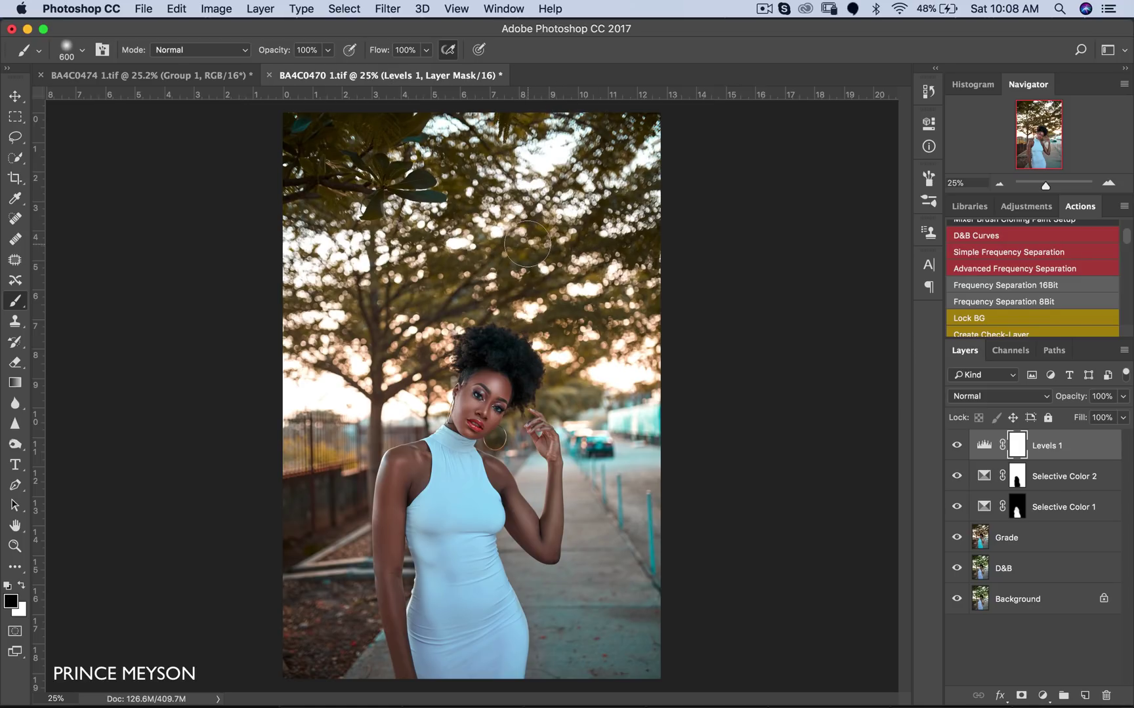
Step: Try to set the foreground colour to f6c763 while the Levels 1 mask is selected
{"action": "left_click", "coordinate": [22, 586]}
{"action": "left_click", "coordinate": [11, 602]}
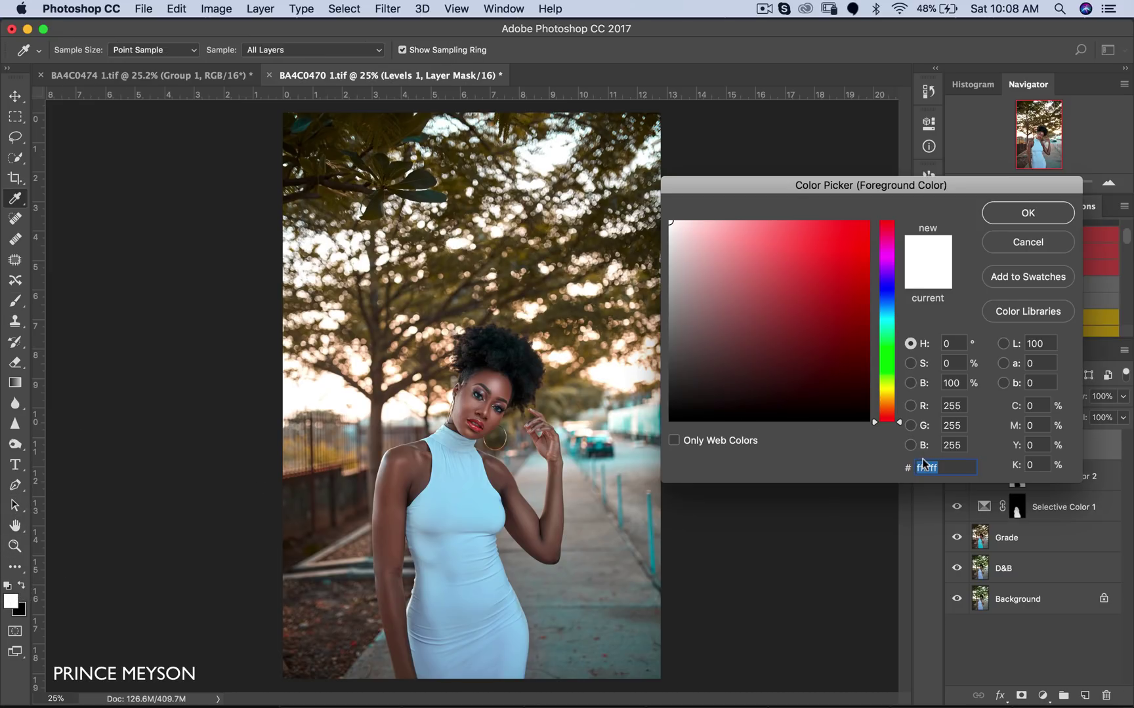
{"action": "type", "text": "f6c763"}
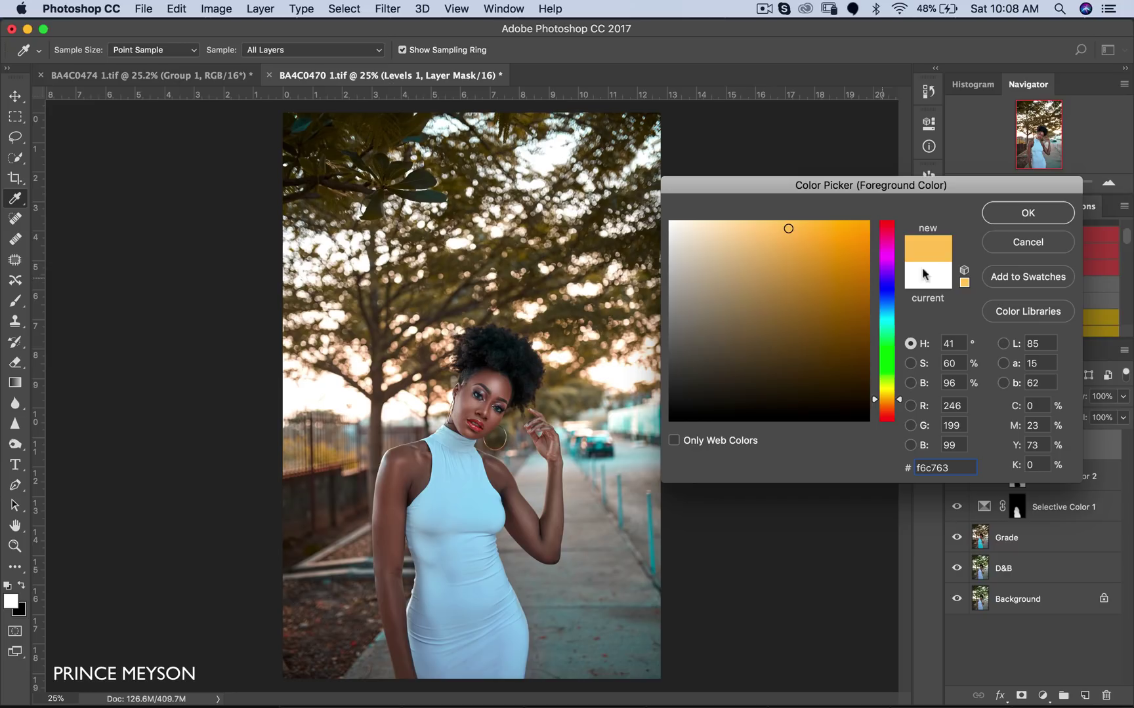
{"action": "left_click", "coordinate": [1019, 213]}
{"action": "key", "text": "b"}
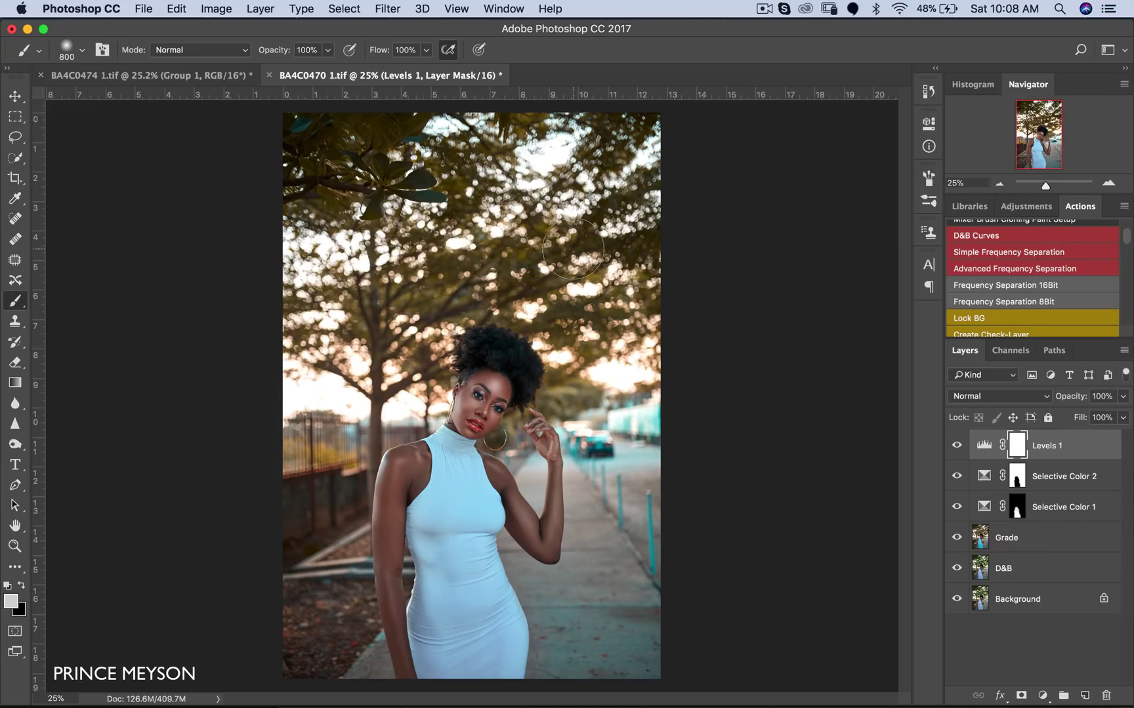
Step: Create a new empty layer above Levels 1 and enlarge the soft brush to 4000 px
{"action": "key", "text": "bracketright"}
{"action": "key", "text": "bracketright"}
{"action": "key", "text": "bracketright"}
{"action": "key", "text": "bracketright"}
{"action": "key", "text": "bracketright"}
{"action": "left_click", "coordinate": [1083, 697]}
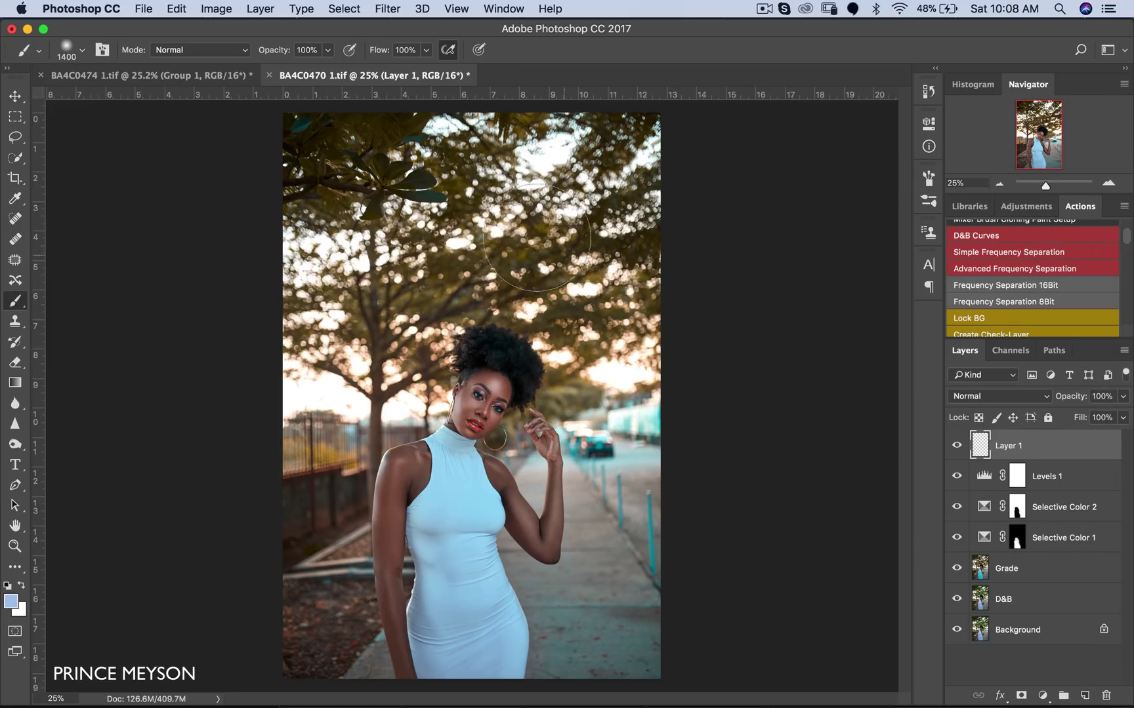
{"action": "key", "text": "bracketright"}
{"action": "key", "text": "bracketright"}
{"action": "key", "text": "bracketright"}
{"action": "key", "text": "bracketright"}
{"action": "key", "text": "bracketright"}
{"action": "key", "text": "bracketright"}
{"action": "key", "text": "bracketright"}
{"action": "key", "text": "bracketright"}
{"action": "key", "text": "bracketright"}
{"action": "key", "text": "bracketright"}
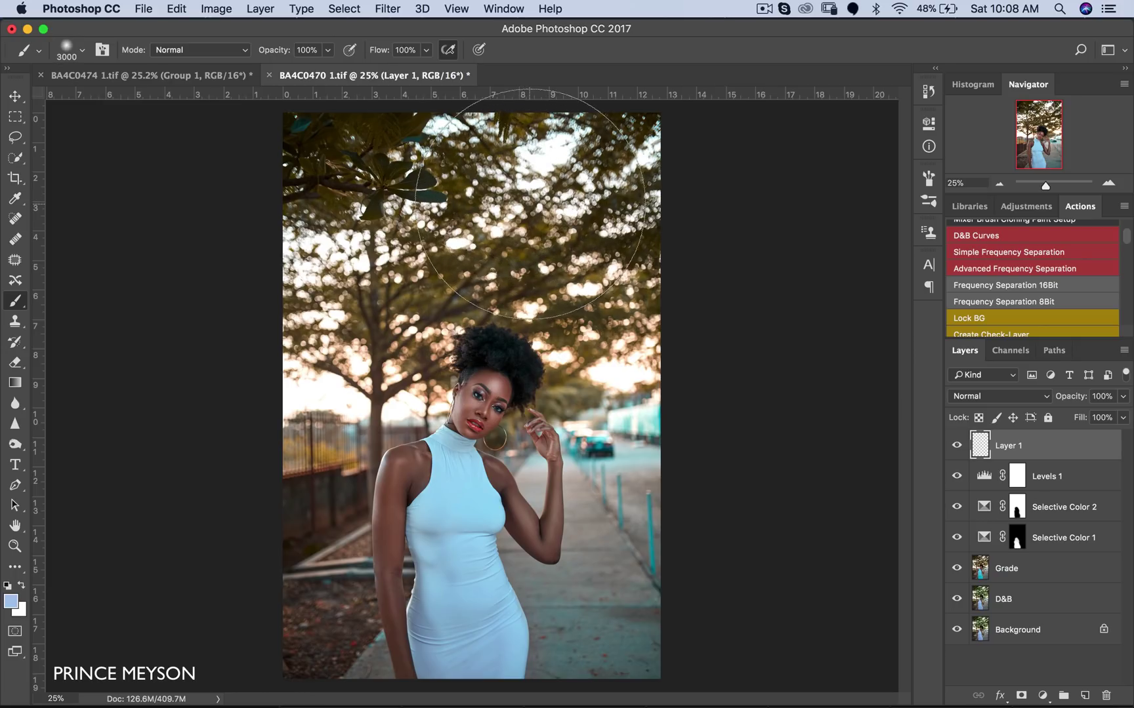
{"action": "key", "text": "bracketright"}
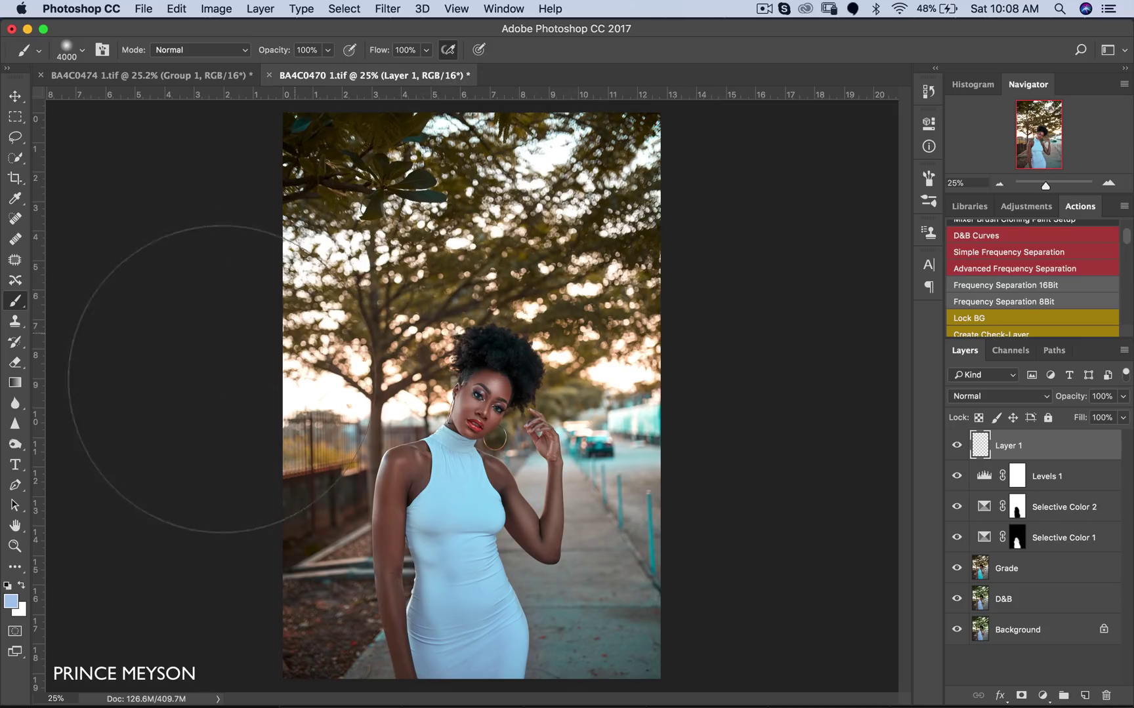
Step: Reset the brush colours and set the foreground colour to the warm yellow f6c763
{"action": "left_click", "coordinate": [7, 587]}
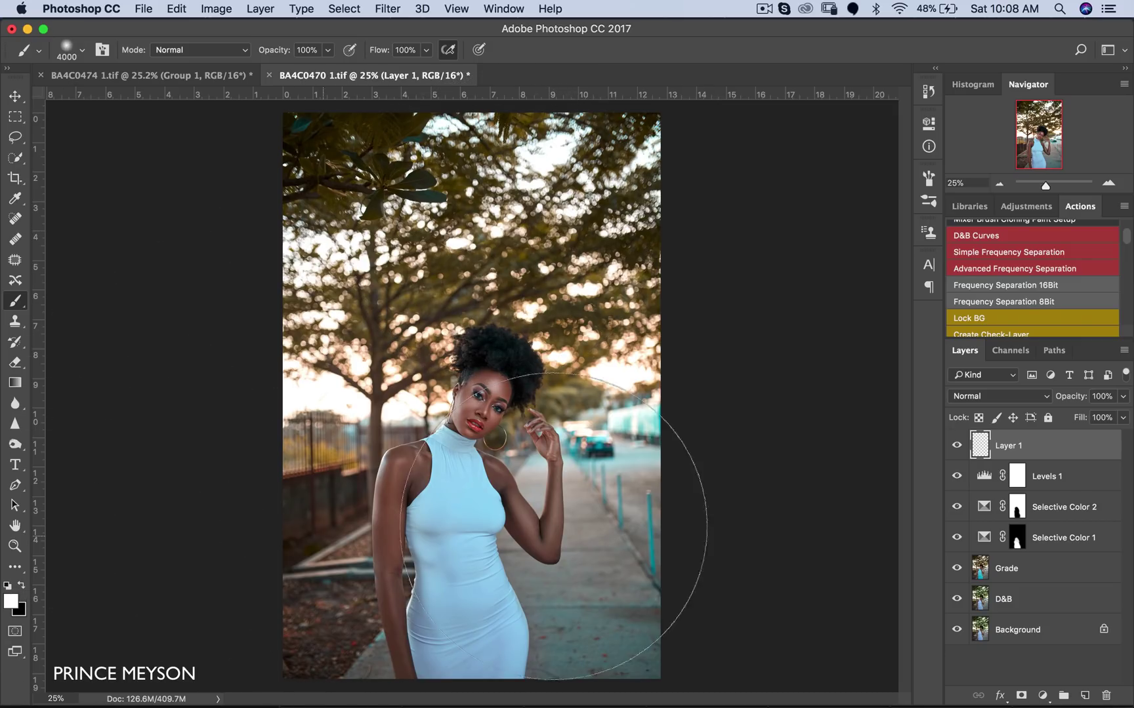
{"action": "left_click", "coordinate": [13, 604]}
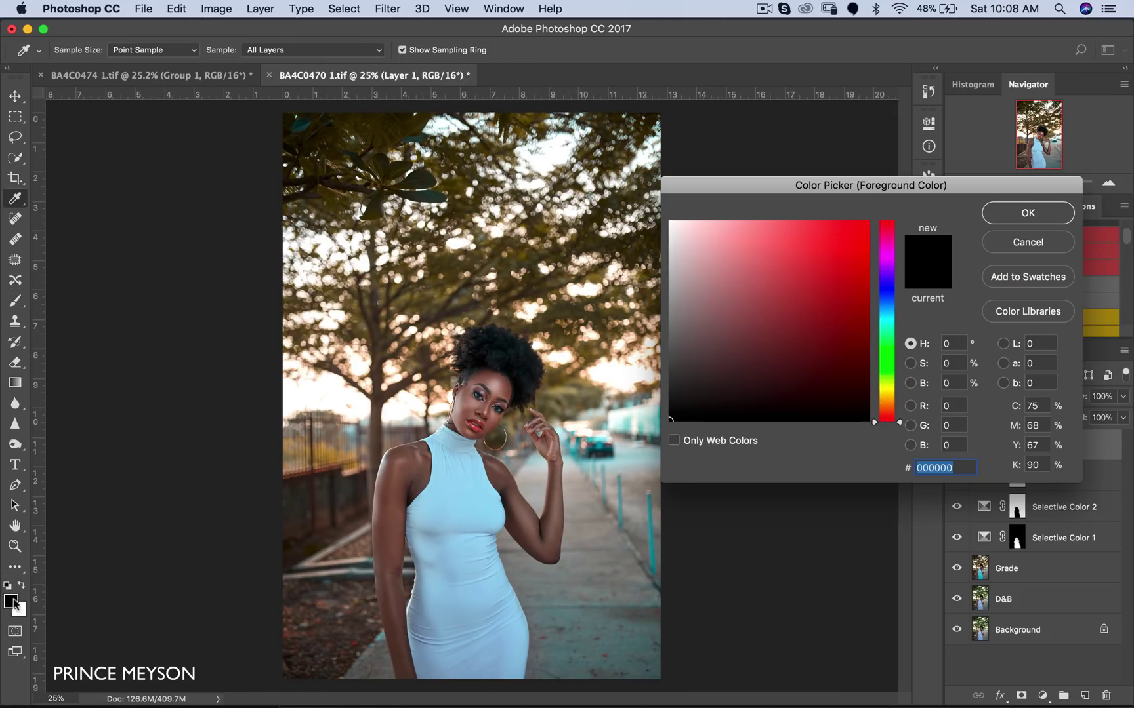
{"action": "type", "text": "f6c763"}
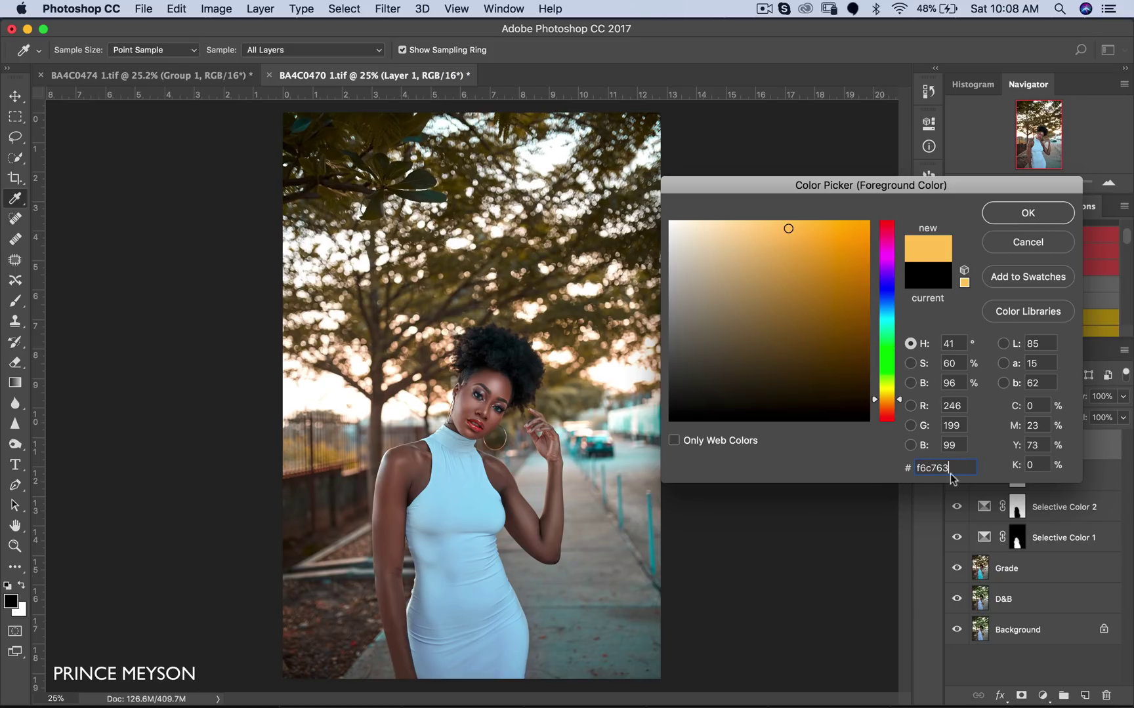
{"action": "left_click", "coordinate": [1027, 214]}
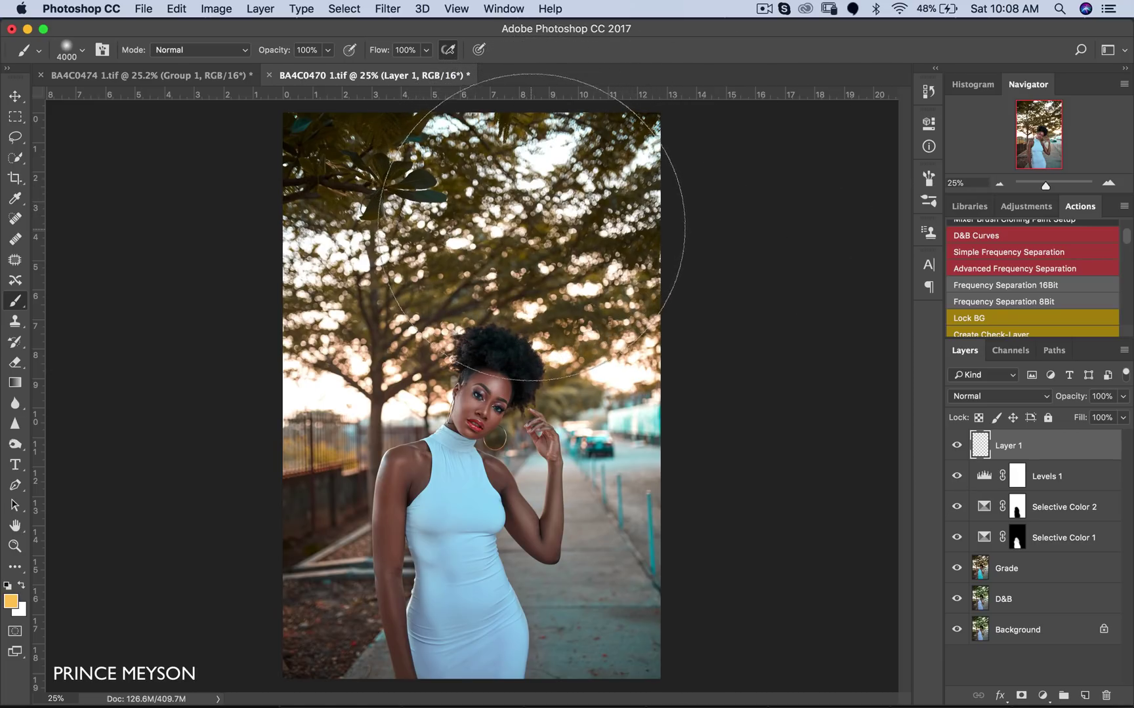
Step: Dab the 4000 px yellow brush three times over the upper foliage on Layer 1 and set the layer's blend mode to Screen
{"action": "left_click", "coordinate": [532, 234]}
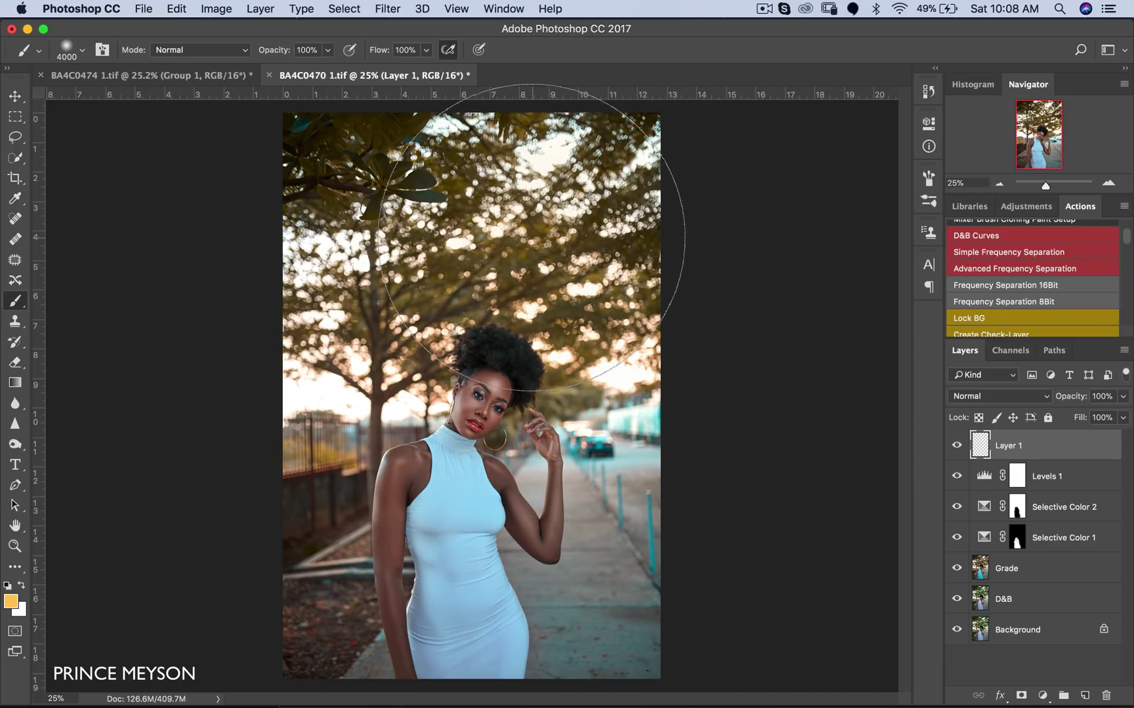
{"action": "left_click", "coordinate": [529, 239]}
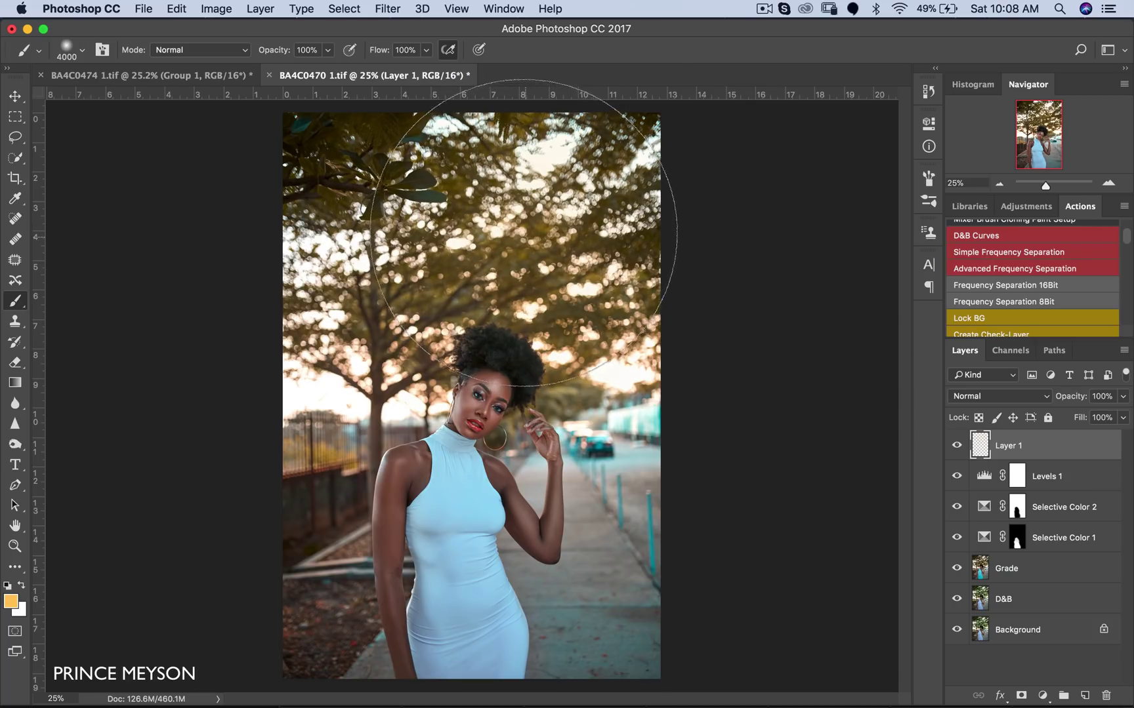
{"action": "left_click", "coordinate": [525, 244]}
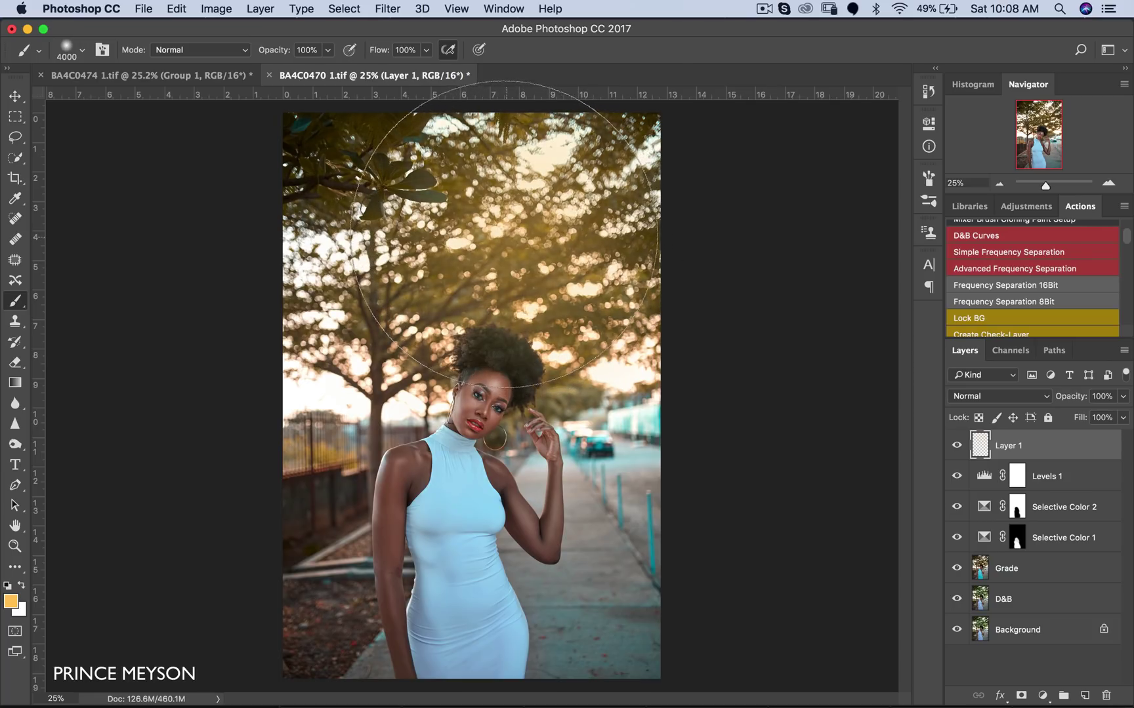
{"action": "left_click", "coordinate": [962, 398]}
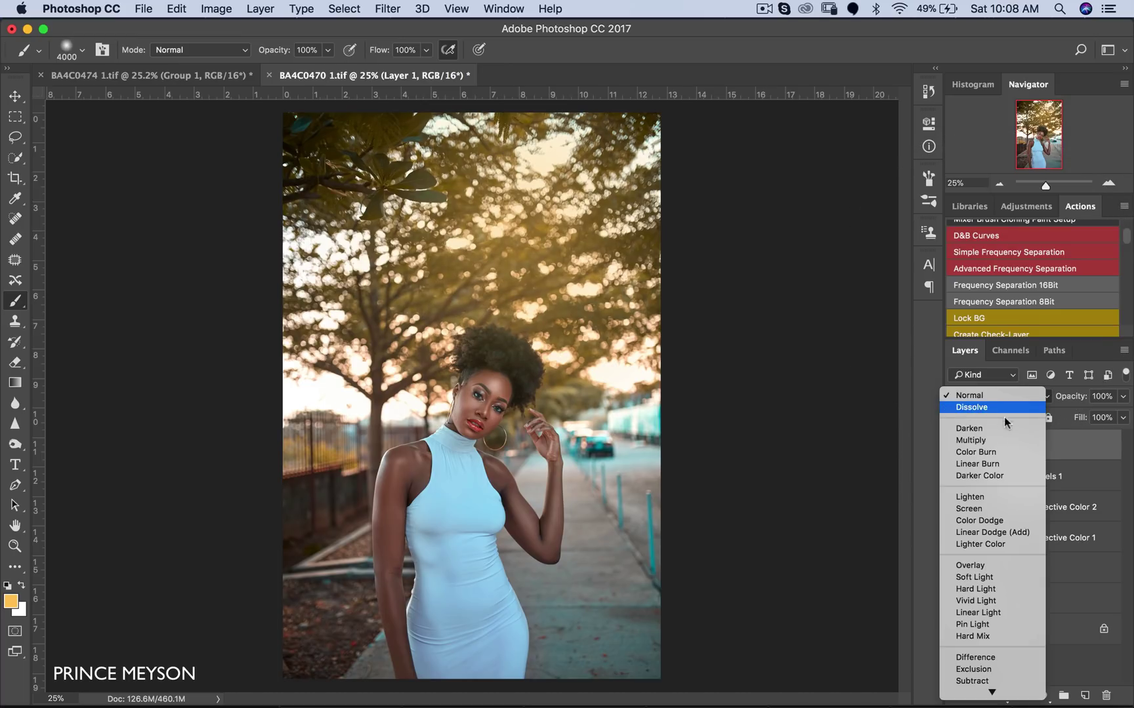
{"action": "left_click", "coordinate": [975, 509]}
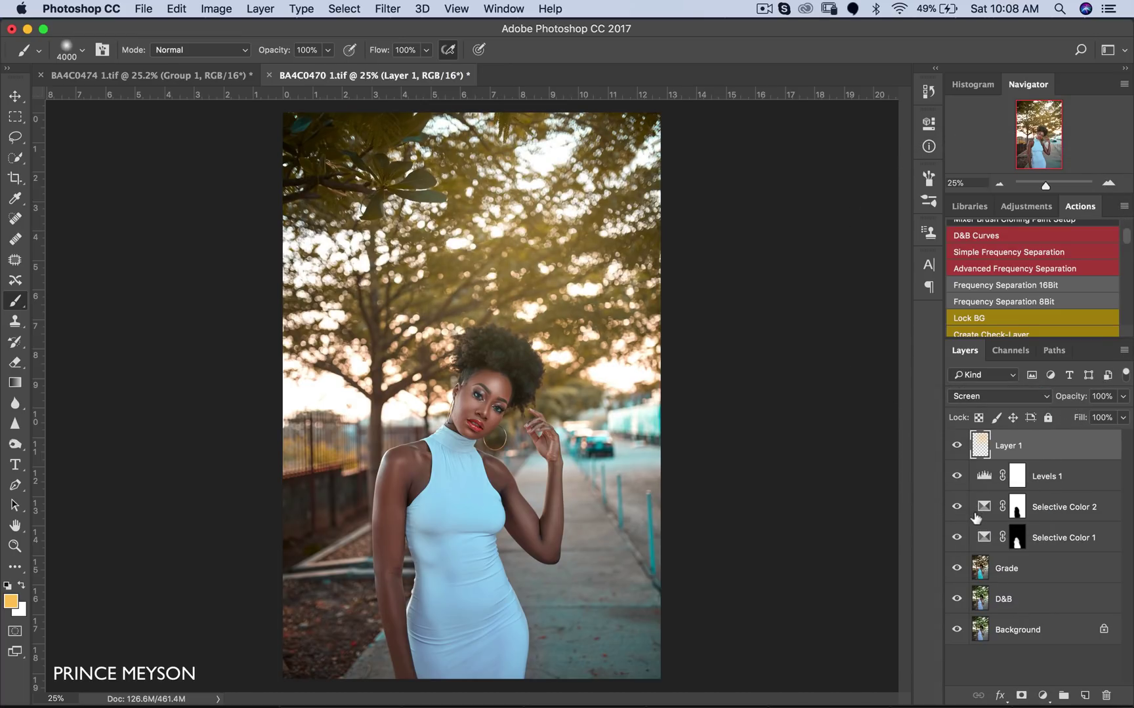
{"action": "left_click", "coordinate": [956, 446]}
{"action": "left_click", "coordinate": [957, 446]}
Step: Try the Lighten blend mode on Layer 1 and return it to Screen
{"action": "left_click", "coordinate": [998, 399]}
{"action": "left_click", "coordinate": [988, 382]}
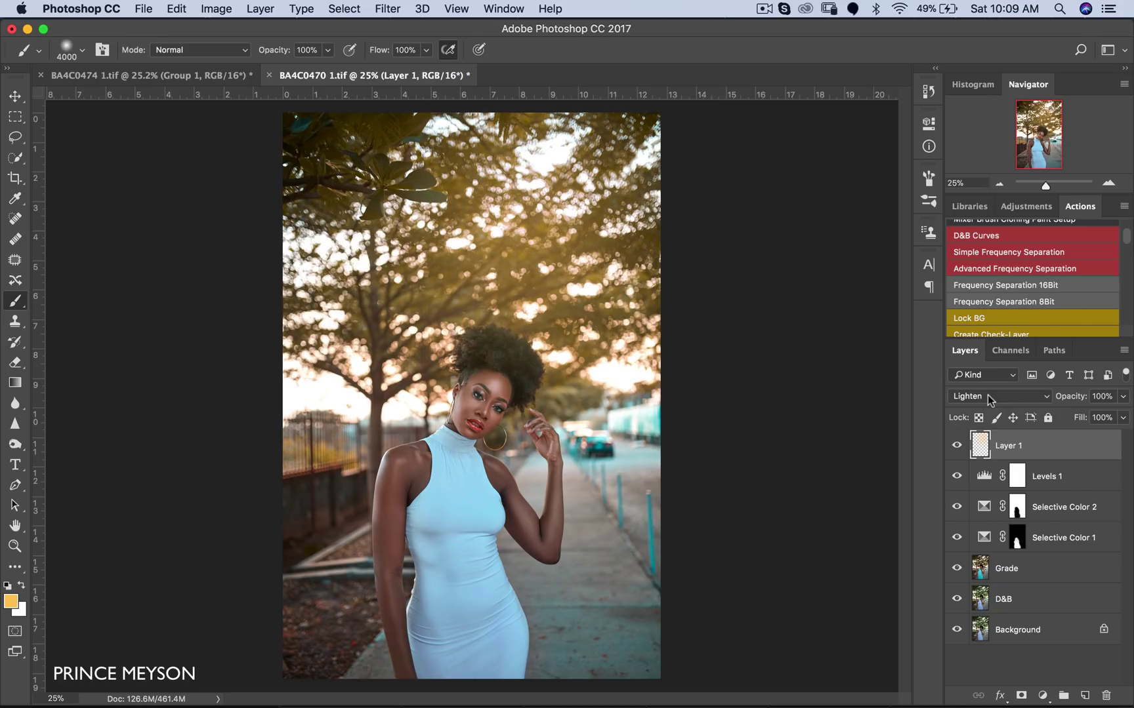
{"action": "left_click", "coordinate": [987, 395]}
{"action": "left_click", "coordinate": [984, 406]}
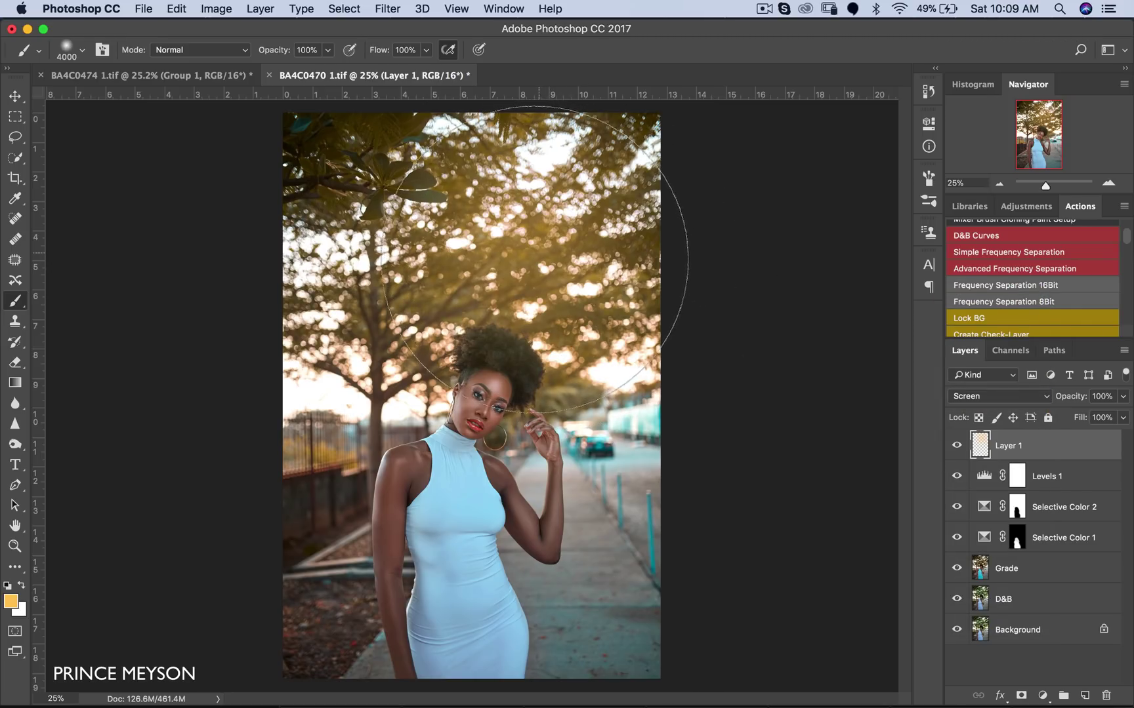
Step: Add two more yellow dabs over the foliage above the woman's head and lower Layer 1's opacity to 50%
{"action": "left_click", "coordinate": [533, 259]}
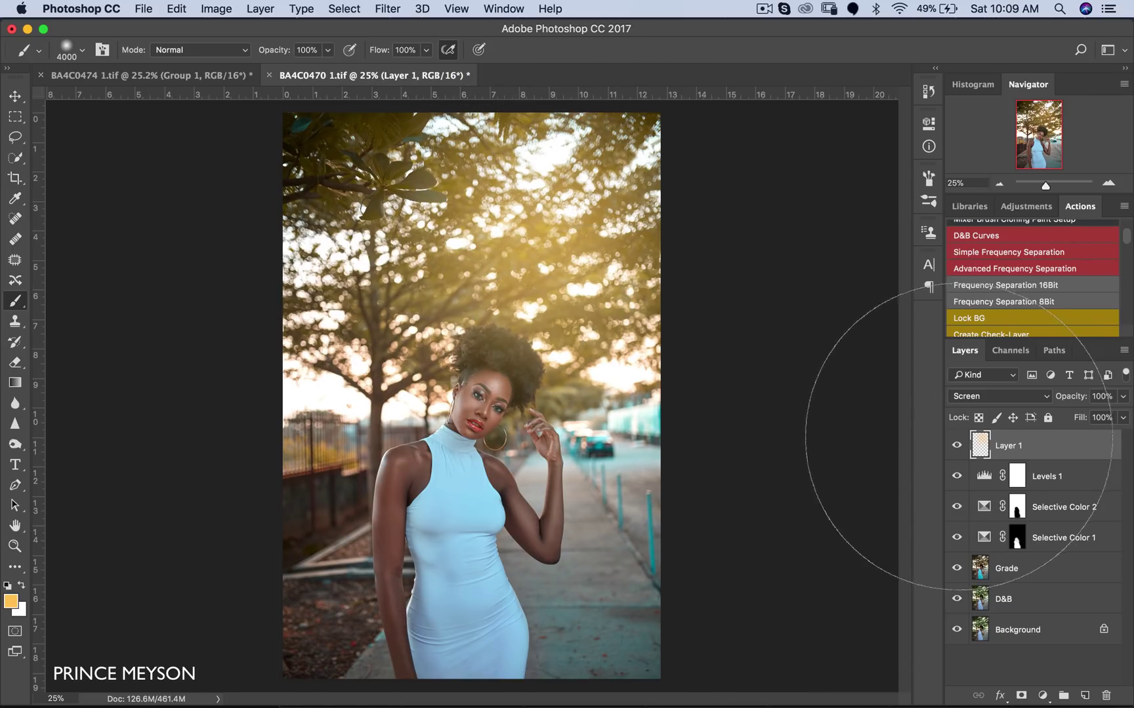
{"action": "left_click", "coordinate": [519, 269]}
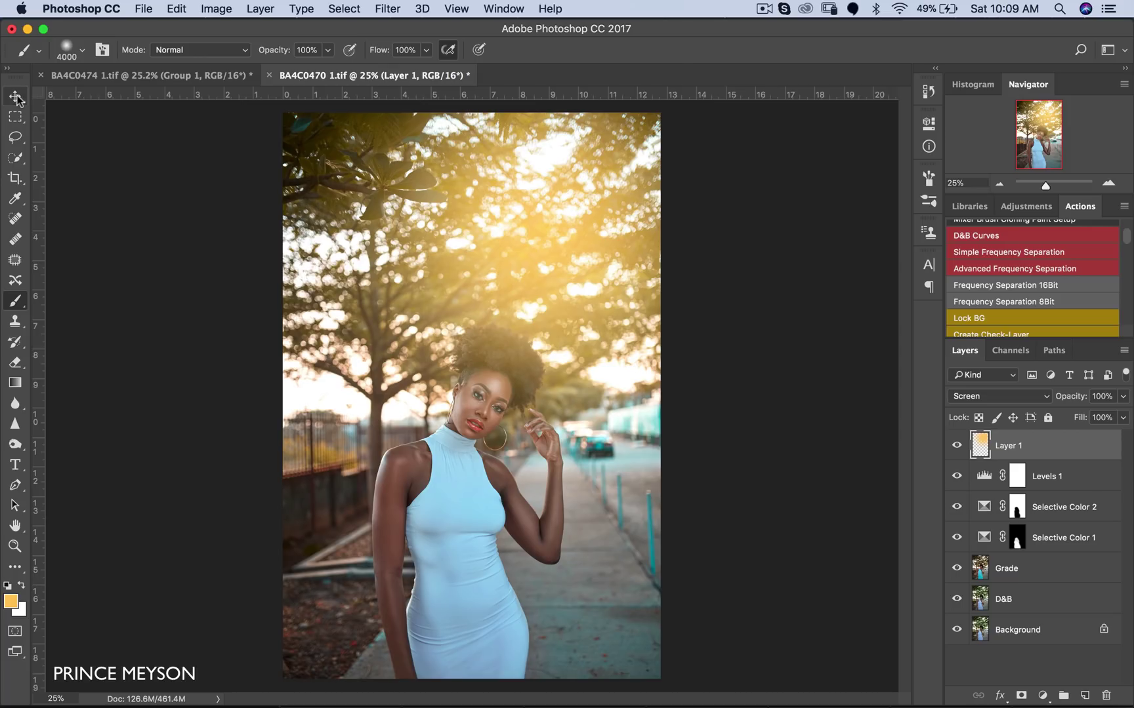
{"action": "left_click", "coordinate": [17, 98]}
{"action": "left_click", "coordinate": [1119, 397]}
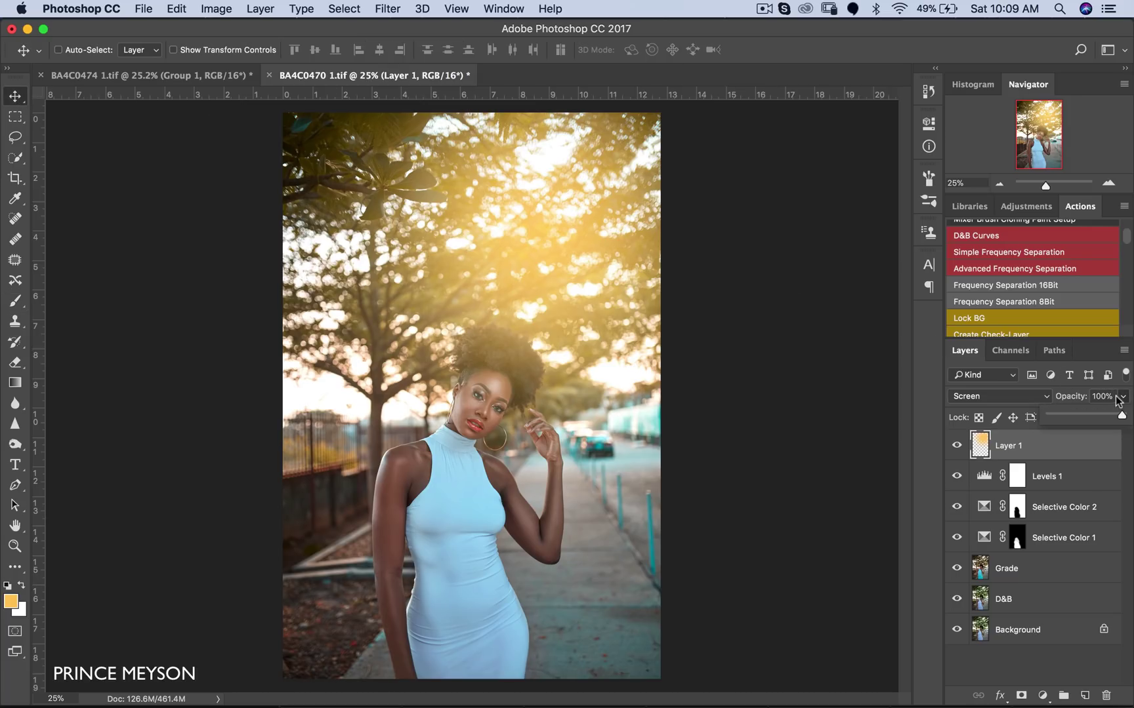
{"action": "left_click_drag", "start_coordinate": [1075, 413], "coordinate": [1086, 415]}
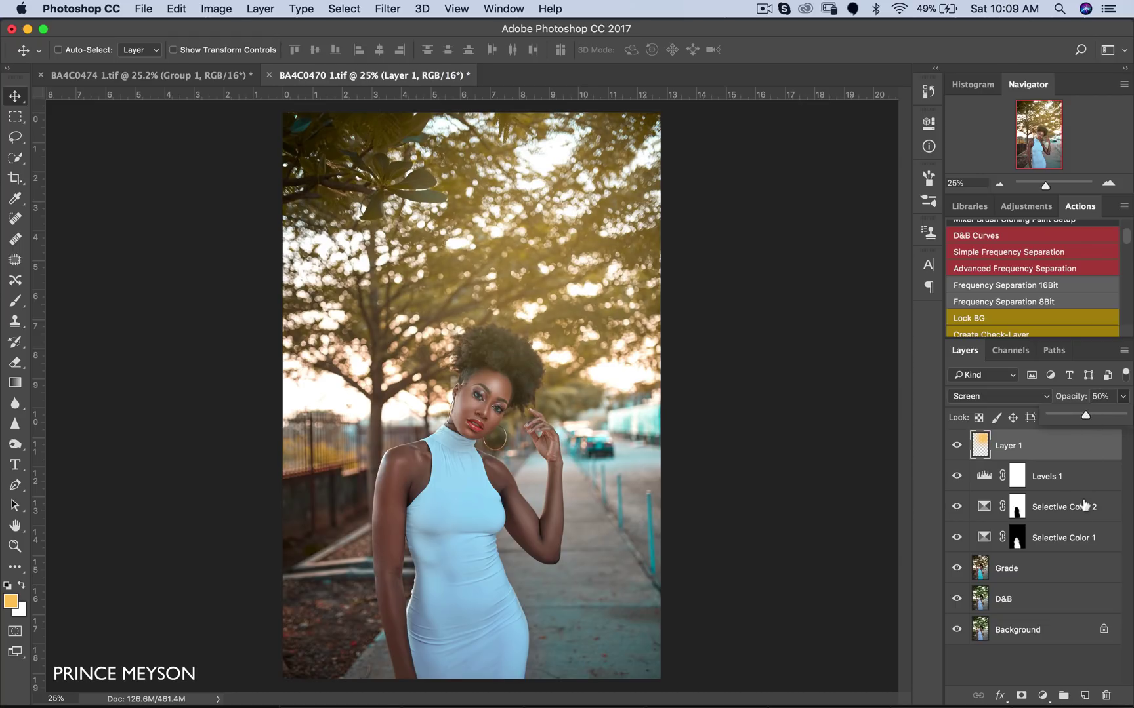
Step: Add a layer mask to Layer 1 and paint black over the woman's hair and face with the soft brush reduced to about 600 px
{"action": "left_click", "coordinate": [1021, 697]}
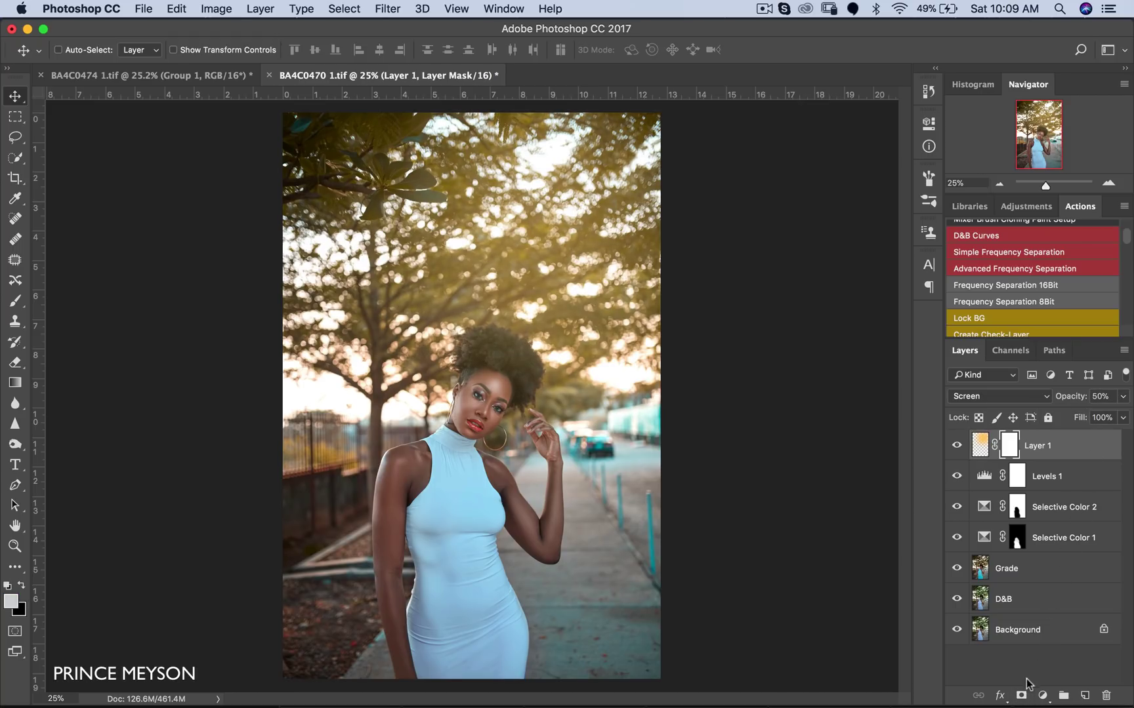
{"action": "left_click", "coordinate": [22, 589]}
{"action": "left_click", "coordinate": [14, 301]}
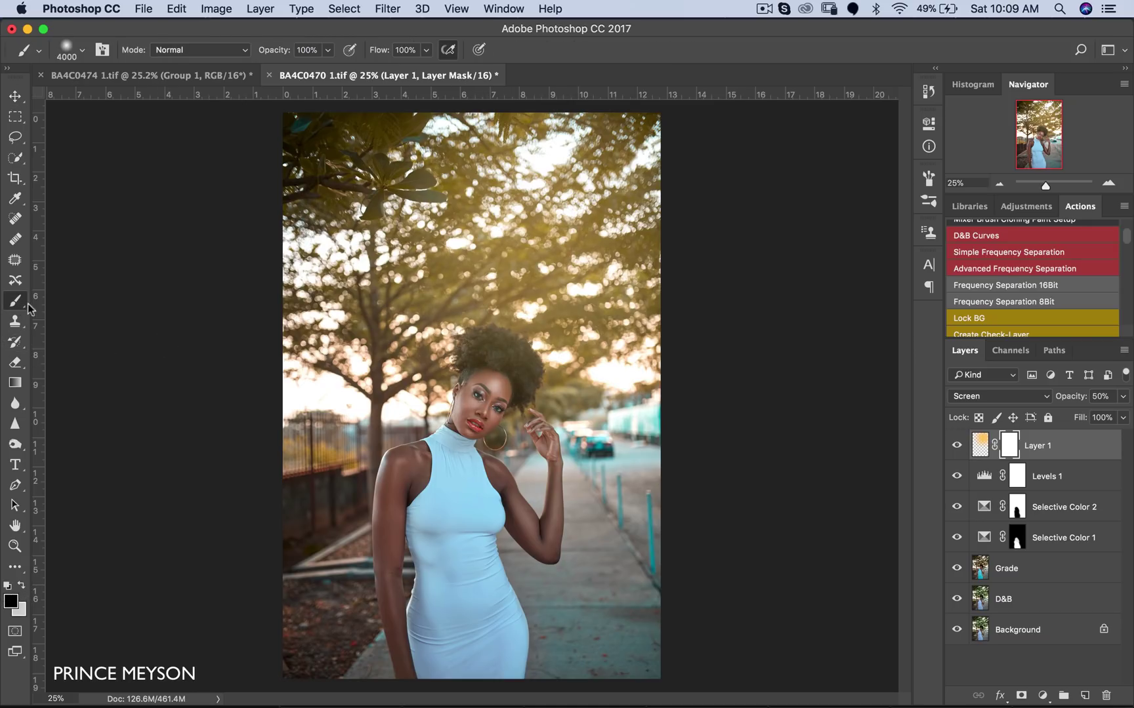
{"action": "key", "text": "bracketleft"}
{"action": "key", "text": "bracketleft"}
{"action": "key", "text": "bracketleft"}
{"action": "key", "text": "bracketleft"}
{"action": "key", "text": "bracketleft"}
{"action": "key", "text": "bracketleft"}
{"action": "key", "text": "bracketleft"}
{"action": "key", "text": "bracketleft"}
{"action": "key", "text": "bracketleft"}
{"action": "key", "text": "bracketleft"}
{"action": "key", "text": "bracketleft"}
{"action": "key", "text": "bracketleft"}
{"action": "key", "text": "bracketleft"}
{"action": "key", "text": "bracketleft"}
{"action": "key", "text": "bracketleft"}
{"action": "key", "text": "bracketleft"}
{"action": "key", "text": "bracketleft"}
{"action": "key", "text": "bracketleft"}
{"action": "key", "text": "bracketleft"}
{"action": "key", "text": "bracketleft"}
{"action": "key", "text": "bracketleft"}
{"action": "key", "text": "bracketleft"}
{"action": "key", "text": "bracketleft"}
{"action": "key", "text": "bracketleft"}
{"action": "key", "text": "bracketleft"}
{"action": "key", "text": "bracketleft"}
{"action": "key", "text": "bracketleft"}
{"action": "key", "text": "bracketleft"}
{"action": "key", "text": "bracketleft"}
{"action": "key", "text": "bracketleft"}
{"action": "key", "text": "bracketleft"}
{"action": "key", "text": "bracketleft"}
{"action": "key", "text": "bracketleft"}
{"action": "key", "text": "bracketleft"}
{"action": "mouse_move", "coordinate": [489, 365]}
{"action": "left_mouse_down"}
{"action": "mouse_move", "coordinate": [511, 374]}
{"action": "mouse_move", "coordinate": [472, 347]}
{"action": "mouse_move", "coordinate": [518, 374]}
{"action": "left_mouse_up"}
{"action": "key", "text": "bracketright"}
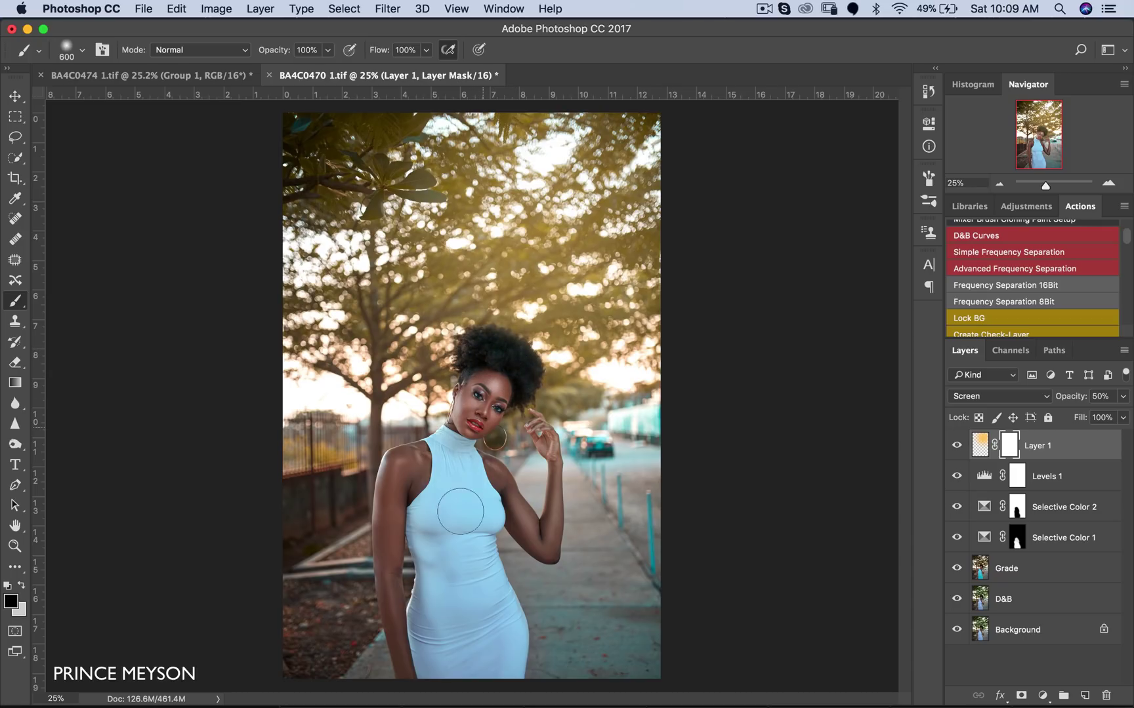
Step: Finish masking the glow off the woman's body with a 500 px brush and lower Layer 1's opacity to 39%
{"action": "key", "text": "bracketleft"}
{"action": "key", "text": "bracketleft"}
{"action": "key", "text": "bracketleft"}
{"action": "key", "text": "bracketright"}
{"action": "key", "text": "bracketright"}
{"action": "left_click", "coordinate": [1122, 396]}
{"action": "left_click_drag", "start_coordinate": [1089, 417], "coordinate": [1079, 418]}
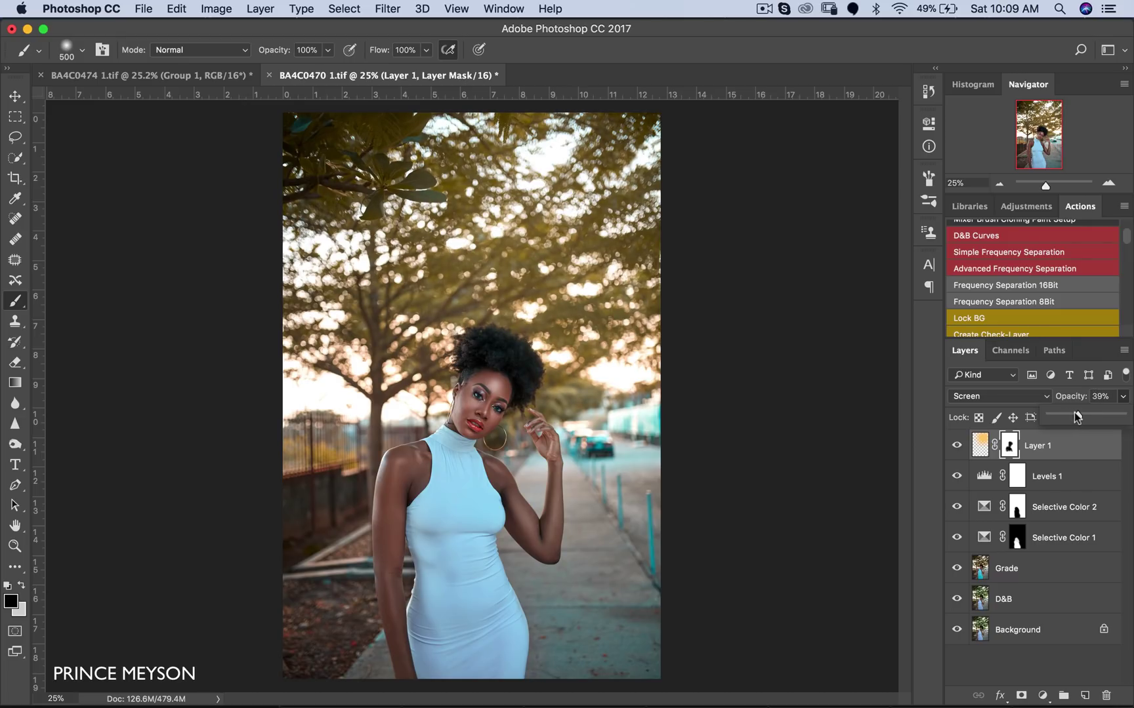
Step: Lower Layer 1's opacity to 34% and add a Curves adjustment layer above it
{"action": "left_click_drag", "start_coordinate": [1074, 412], "coordinate": [1071, 412]}
{"action": "left_click", "coordinate": [1067, 446]}
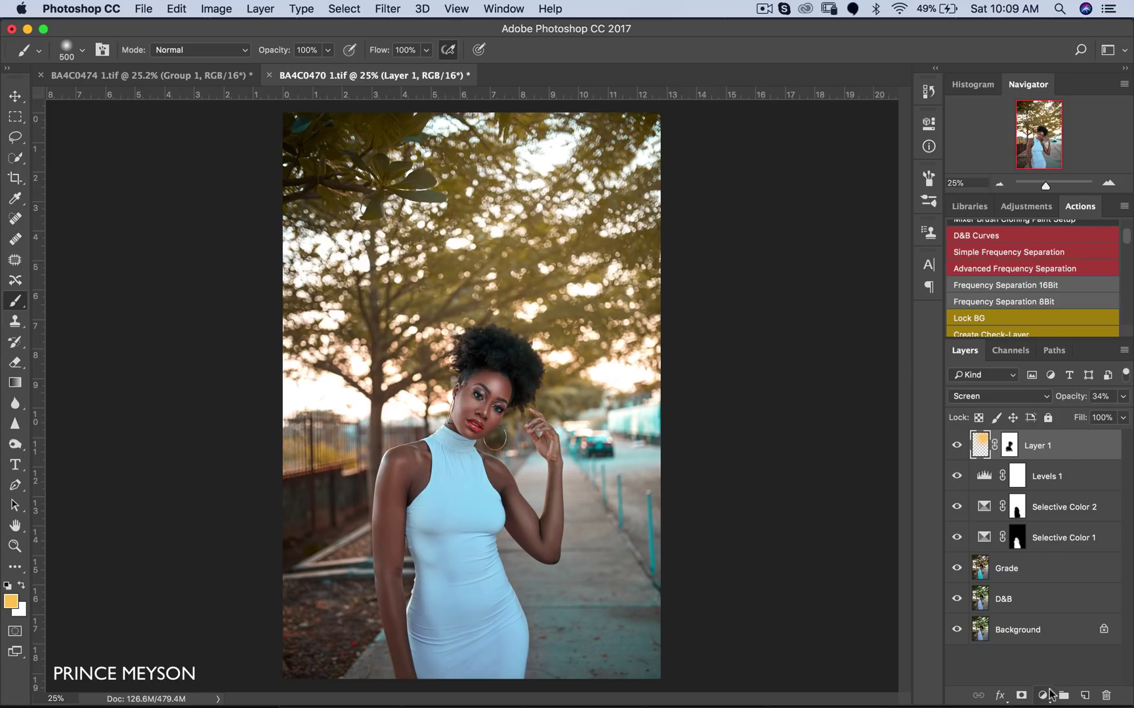
{"action": "left_click", "coordinate": [1042, 697]}
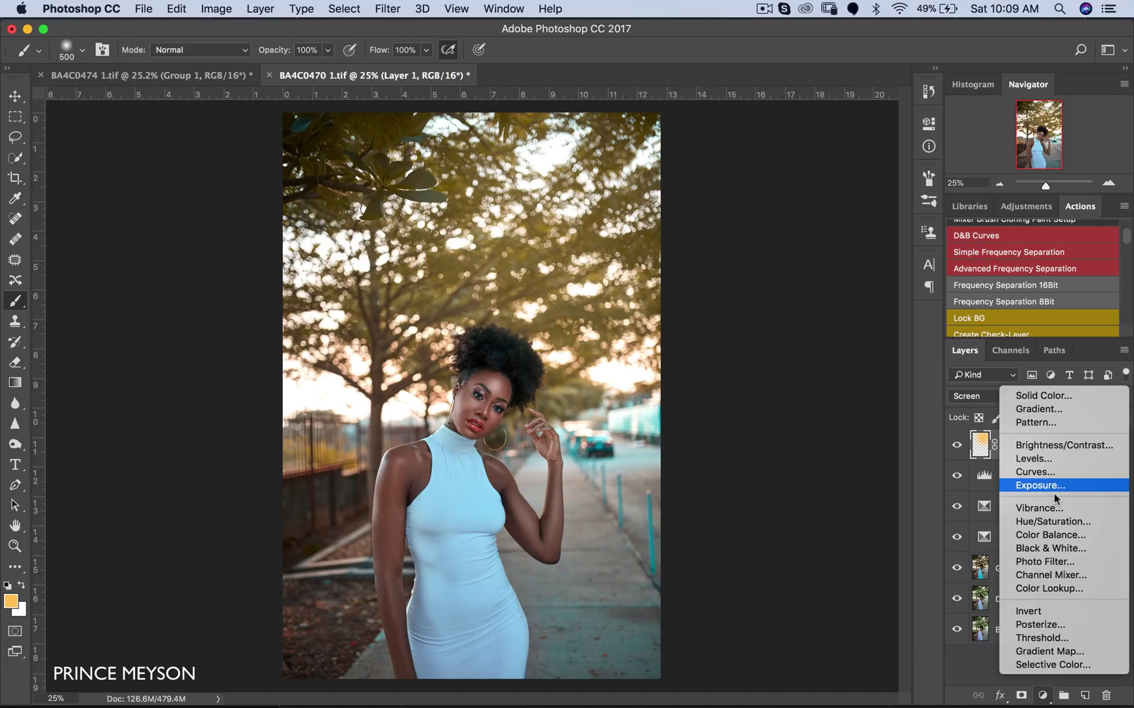
{"action": "left_click", "coordinate": [1048, 473]}
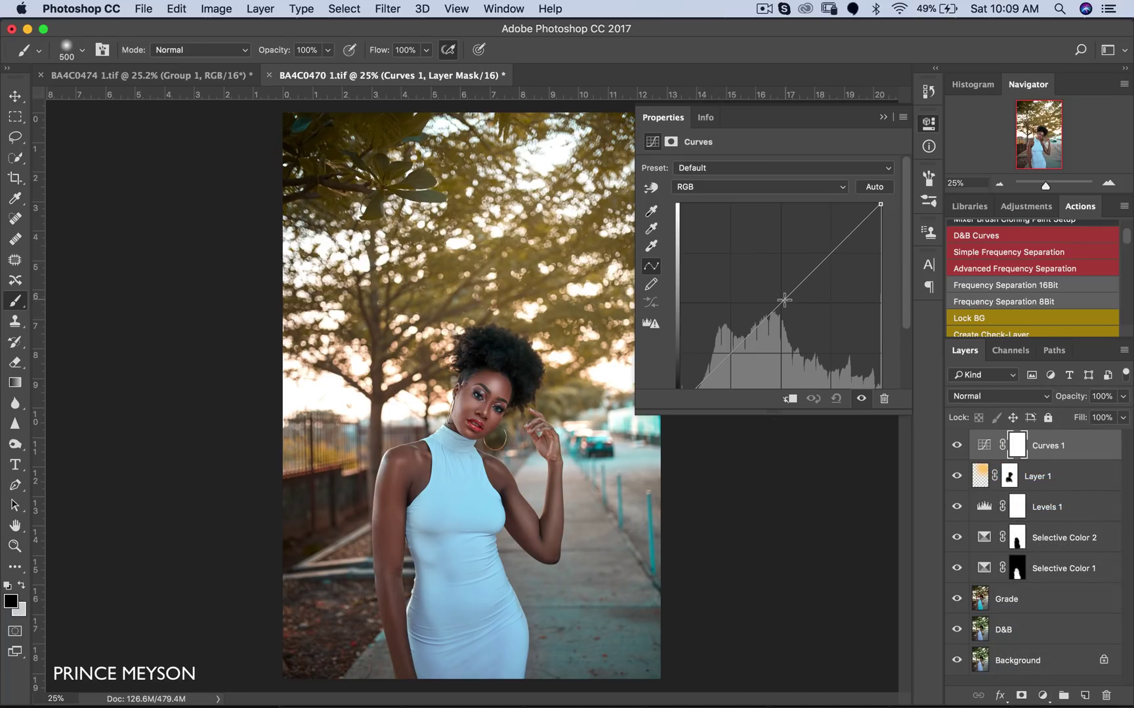
Step: Fade the RGB curve by anchoring highlight, midtone and shadow points, raising the black point and slightly lowering the white point
{"action": "left_click", "coordinate": [828, 254]}
{"action": "left_click", "coordinate": [781, 302]}
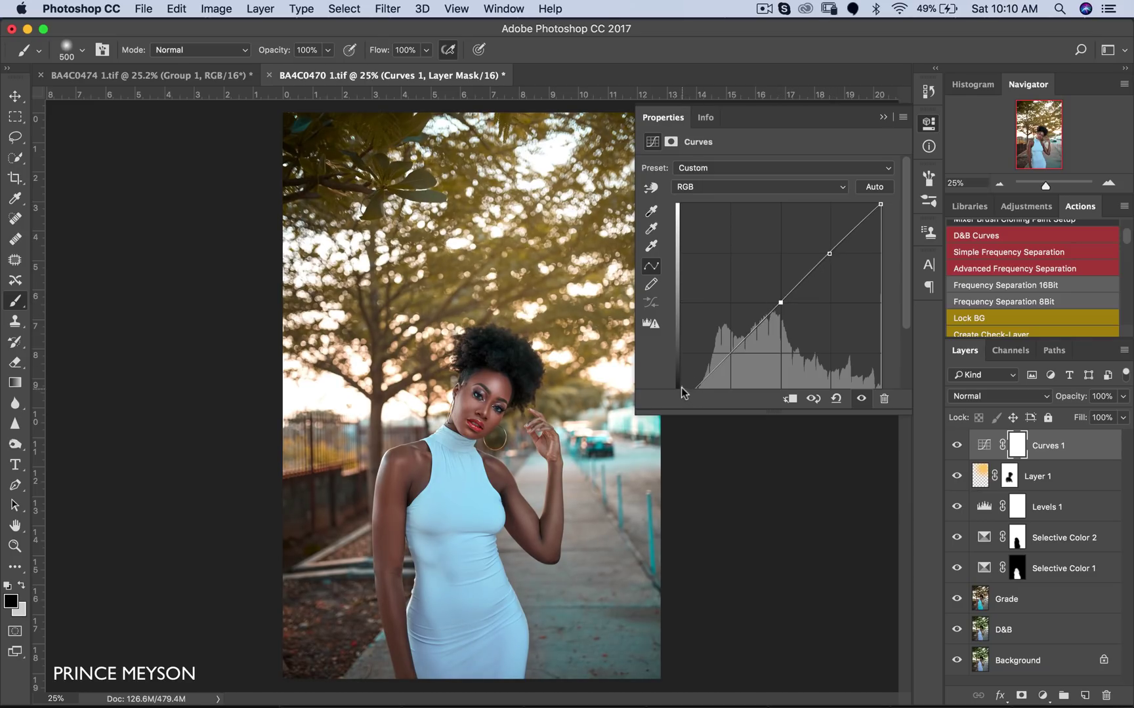
{"action": "left_click_drag", "start_coordinate": [679, 387], "coordinate": [676, 363]}
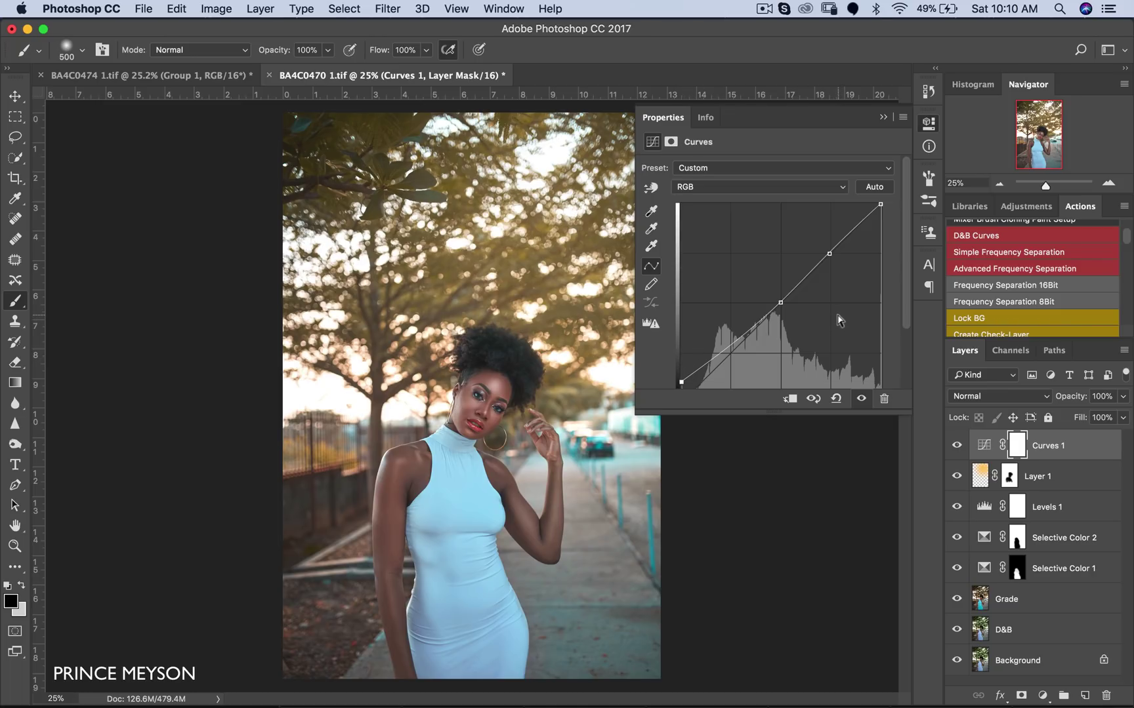
{"action": "left_click_drag", "start_coordinate": [731, 350], "coordinate": [678, 386]}
{"action": "left_click_drag", "start_coordinate": [883, 212], "coordinate": [883, 221]}
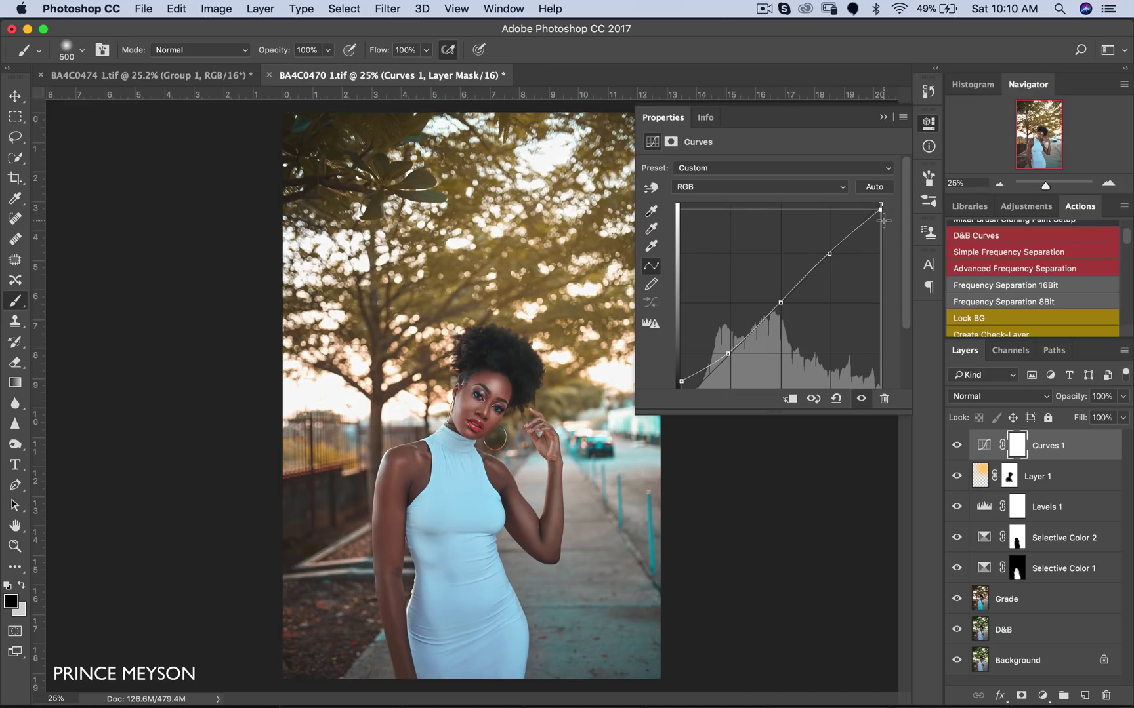
{"action": "left_click", "coordinate": [883, 117]}
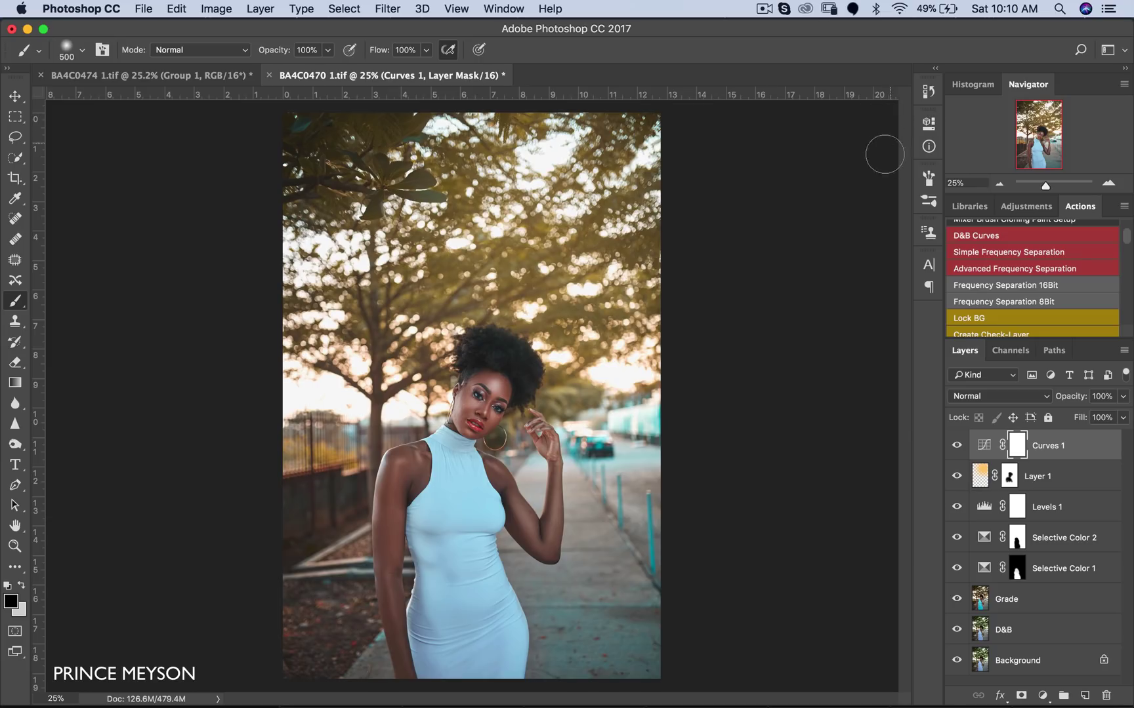
Step: Group all layers from Curves 1 down to Grade, leaving D&B and Background outside the group
{"action": "key", "text": "z"}
{"action": "left_click", "coordinate": [580, 395], "text": "alt"}
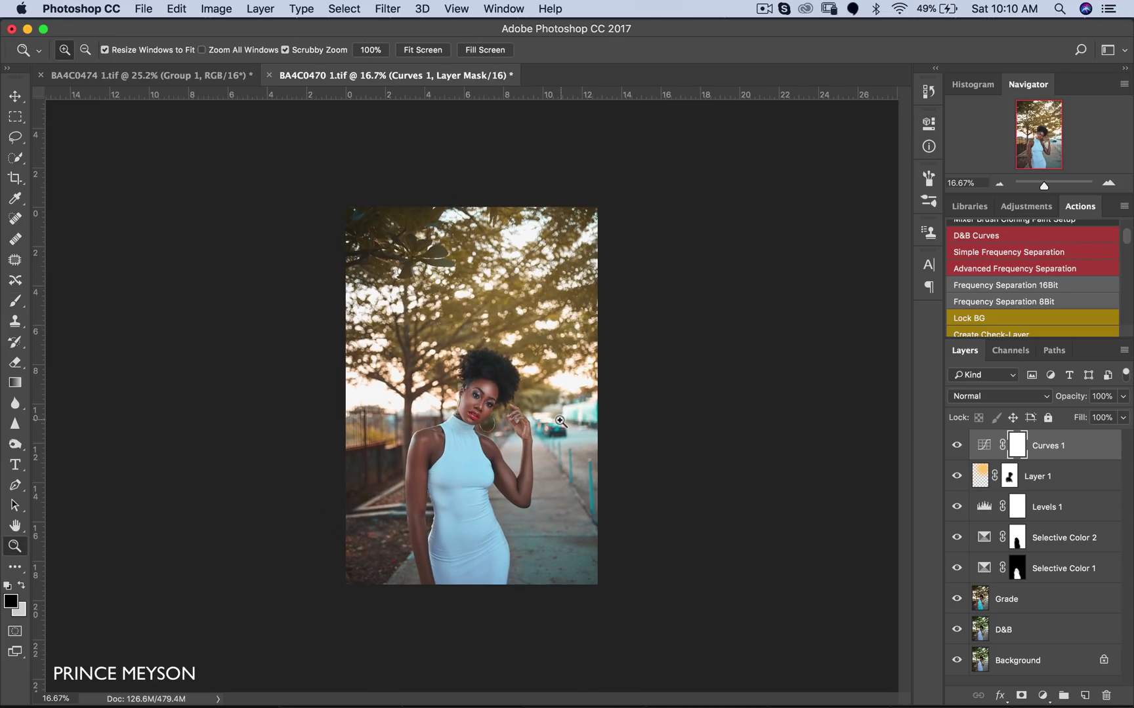
{"action": "left_click", "coordinate": [570, 414]}
{"action": "key", "text": "b"}
{"action": "key", "text": "z"}
{"action": "left_click", "coordinate": [580, 420], "text": "alt"}
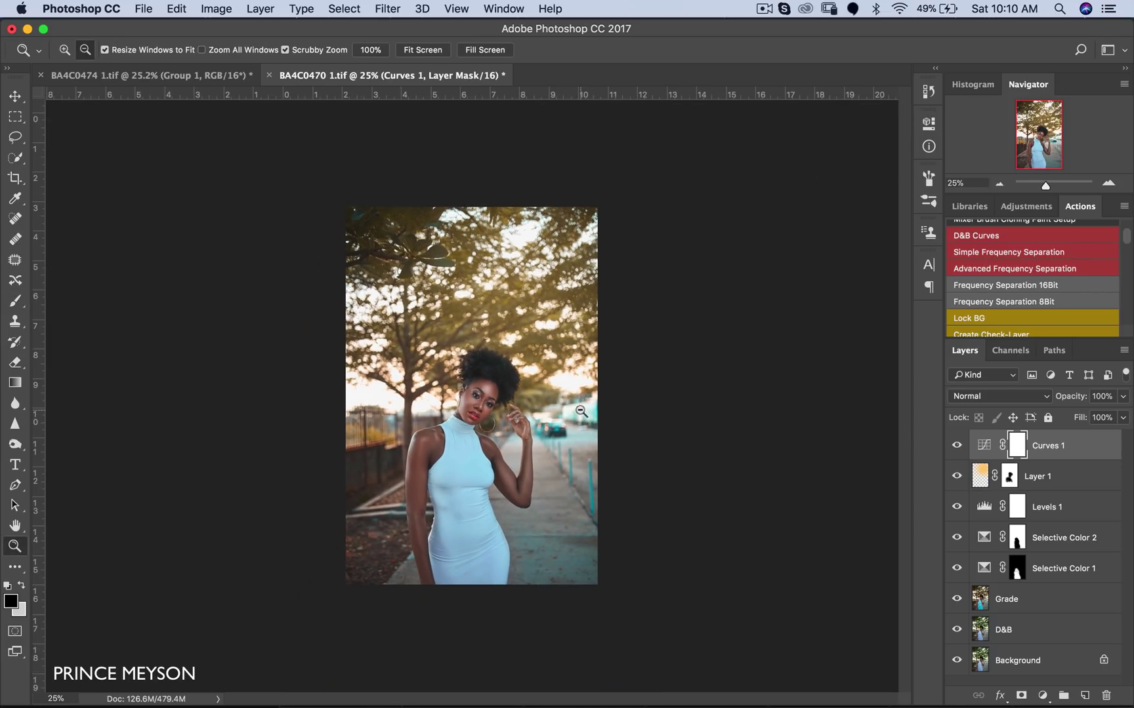
{"action": "key", "text": "b"}
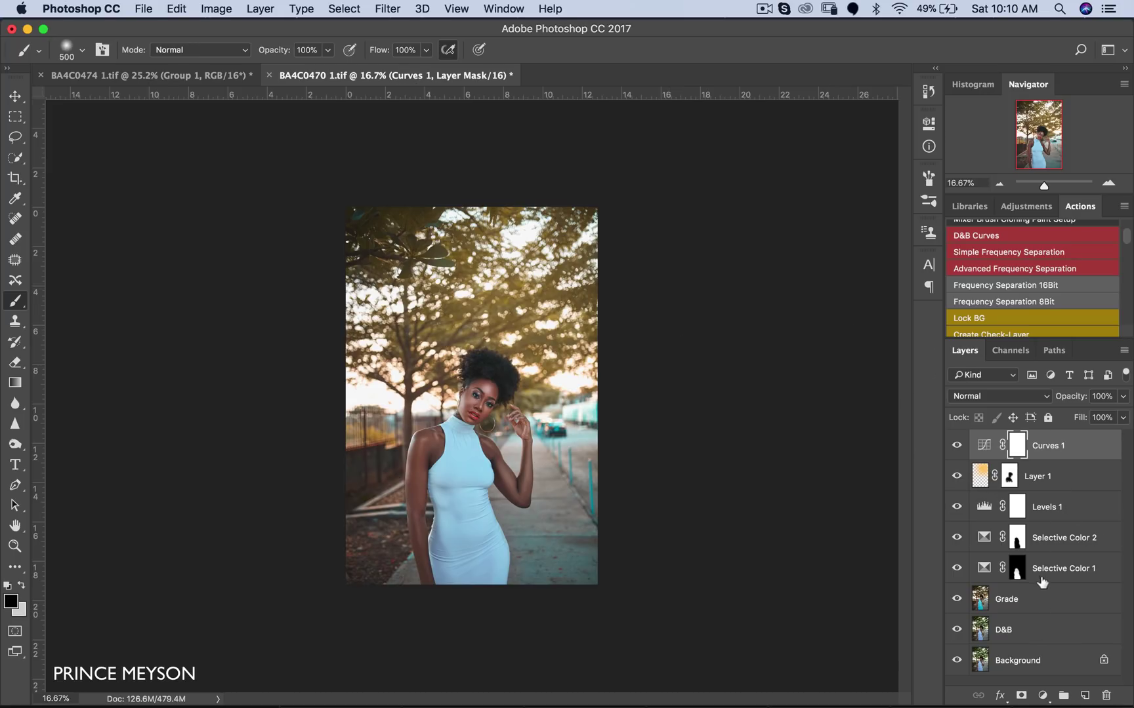
{"action": "left_click", "coordinate": [1043, 597], "text": "shift"}
{"action": "key", "text": "super+g"}
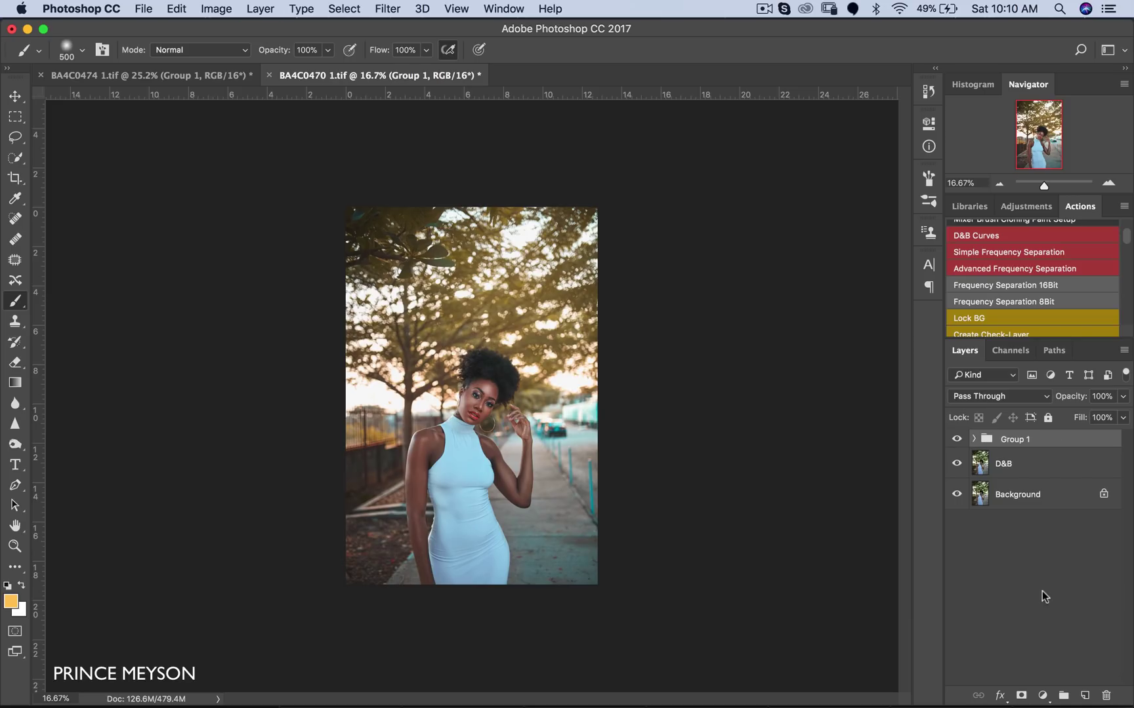
Step: Toggle the new group's visibility off and on twice to compare the portrait before and after grading
{"action": "left_click", "coordinate": [497, 423], "text": "super"}
{"action": "left_click", "coordinate": [956, 440]}
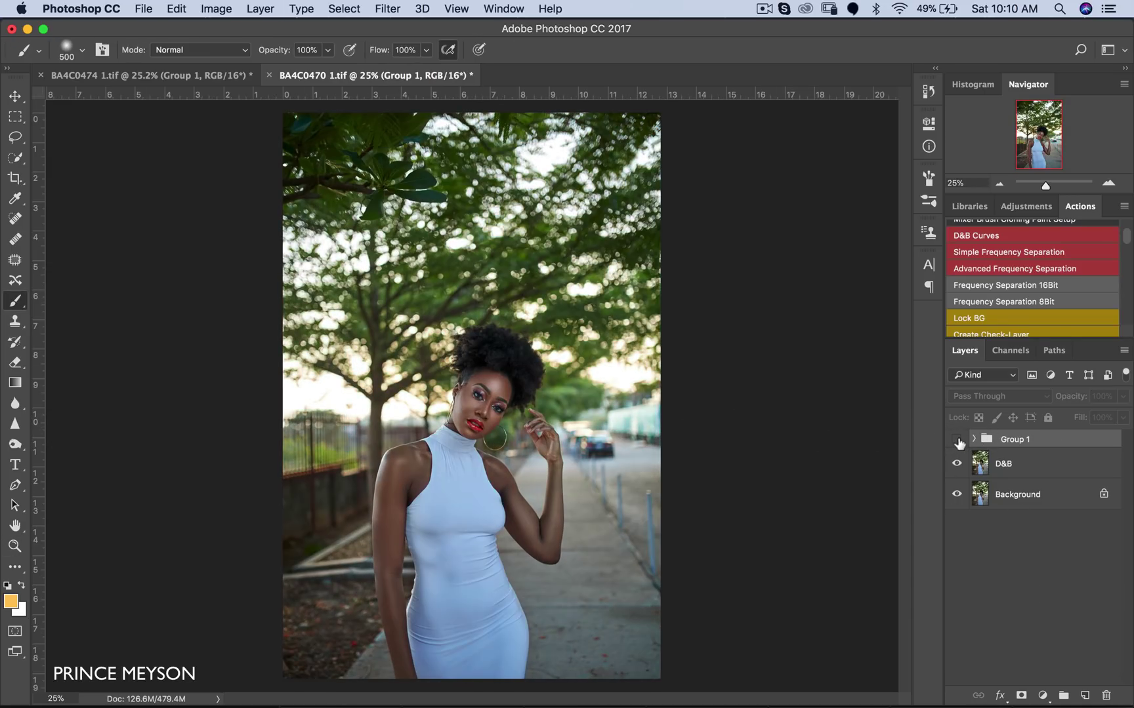
{"action": "left_click", "coordinate": [957, 439]}
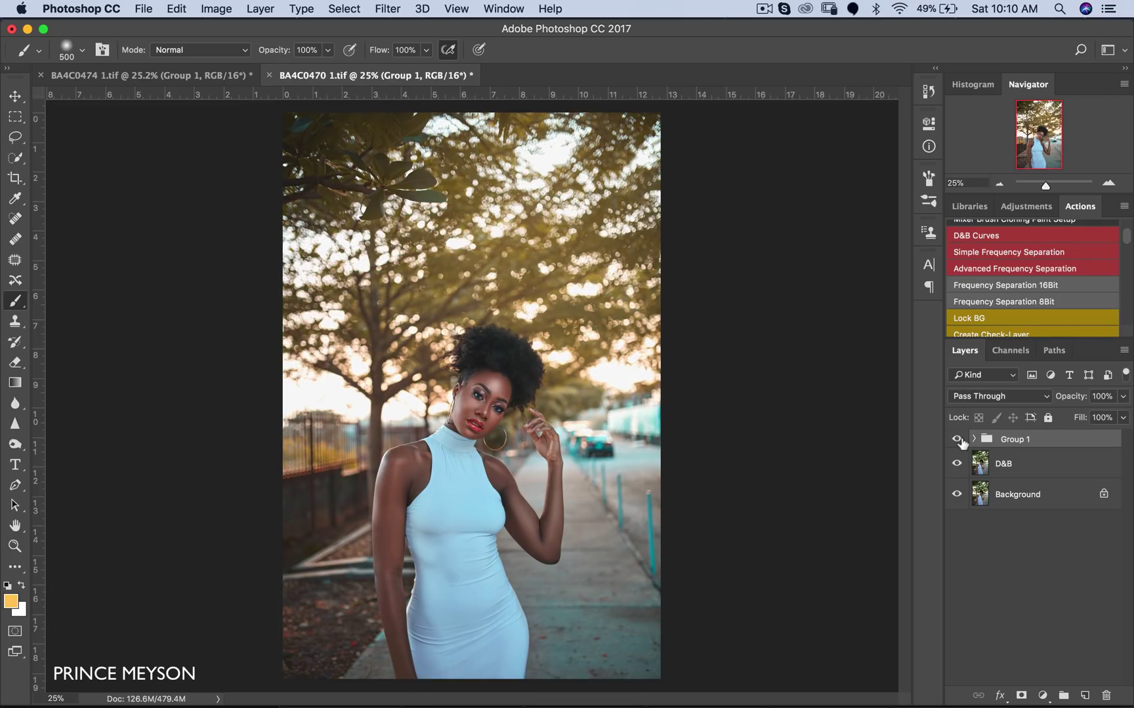
{"action": "left_click", "coordinate": [957, 439]}
{"action": "left_click", "coordinate": [957, 439]}
{"action": "left_click", "coordinate": [555, 393], "text": "alt+super"}
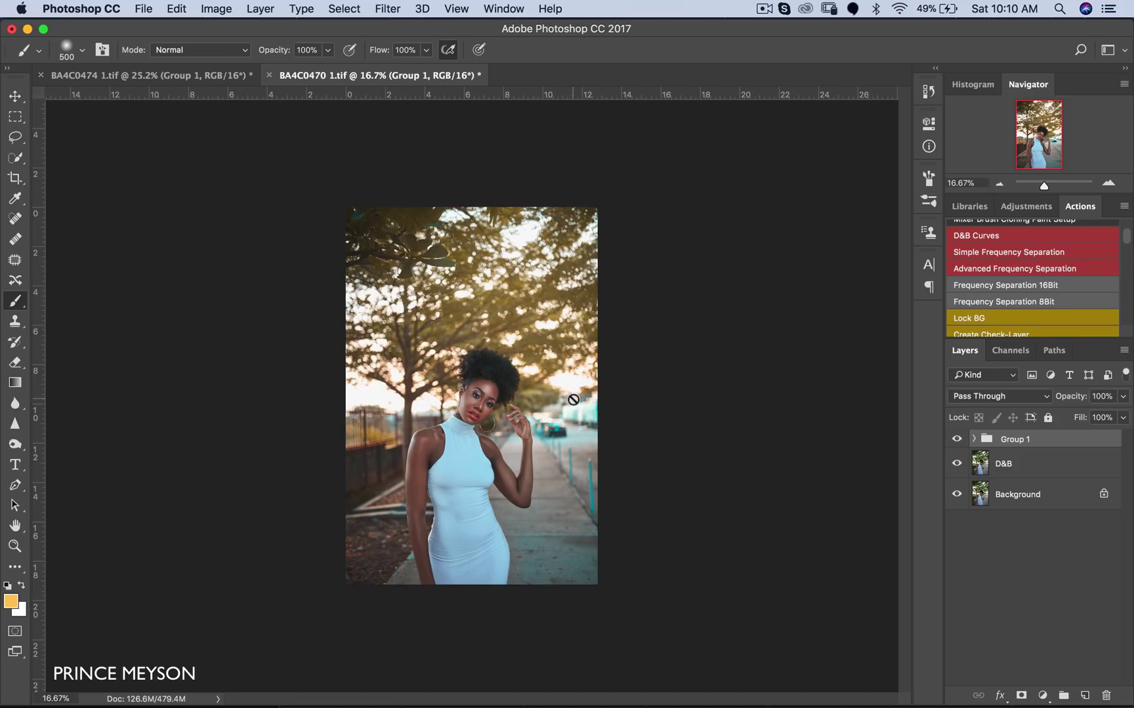